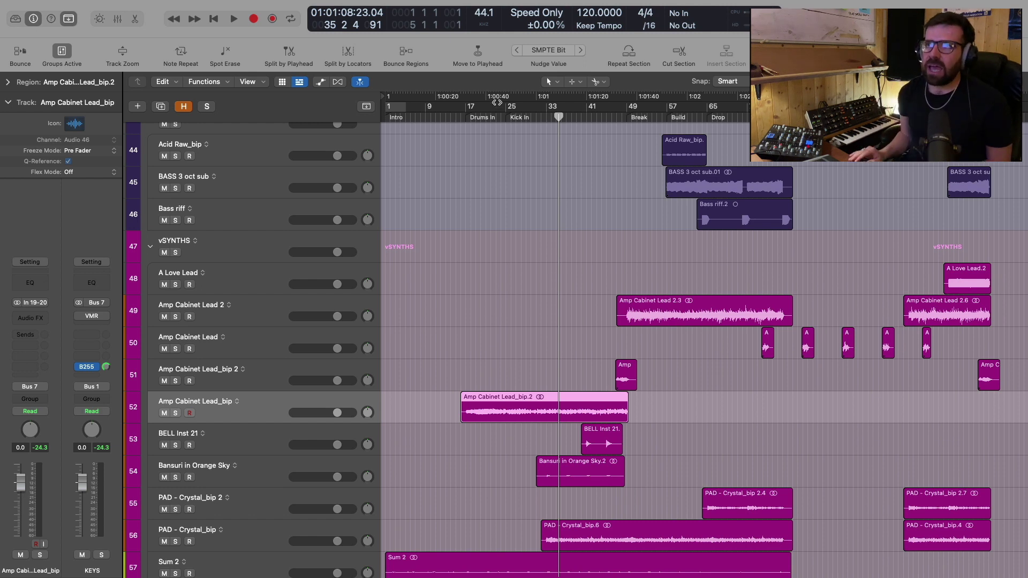
Step: Jump the playhead to the Drums In marker at bar 17 in the ruler
{"action": "left_click", "coordinate": [472, 117]}
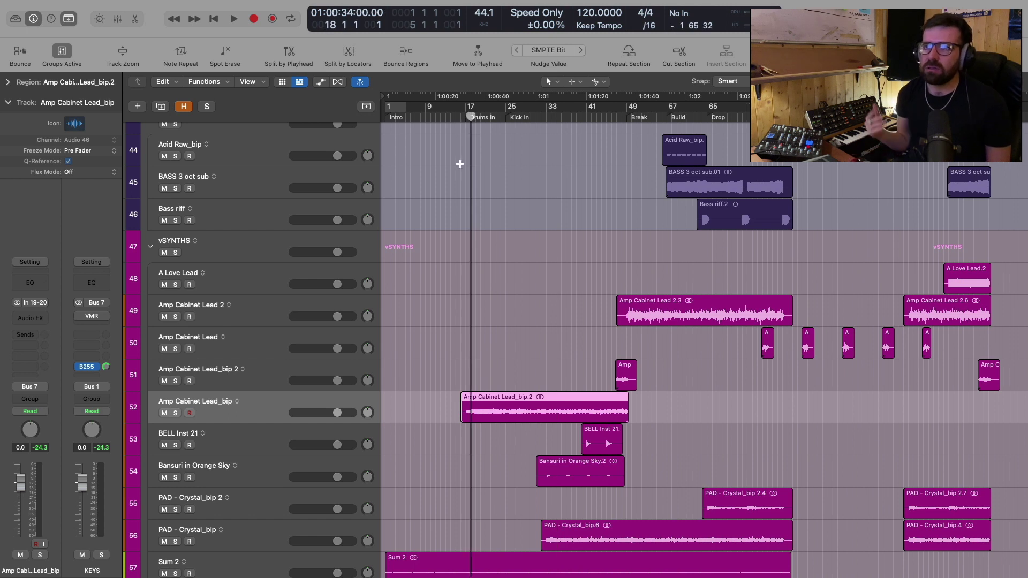
Step: Solo Amp Cabinet Lead_bip and briefly play it to hear the lead
{"action": "key", "text": "ctrl+s"}
{"action": "key", "text": "space"}
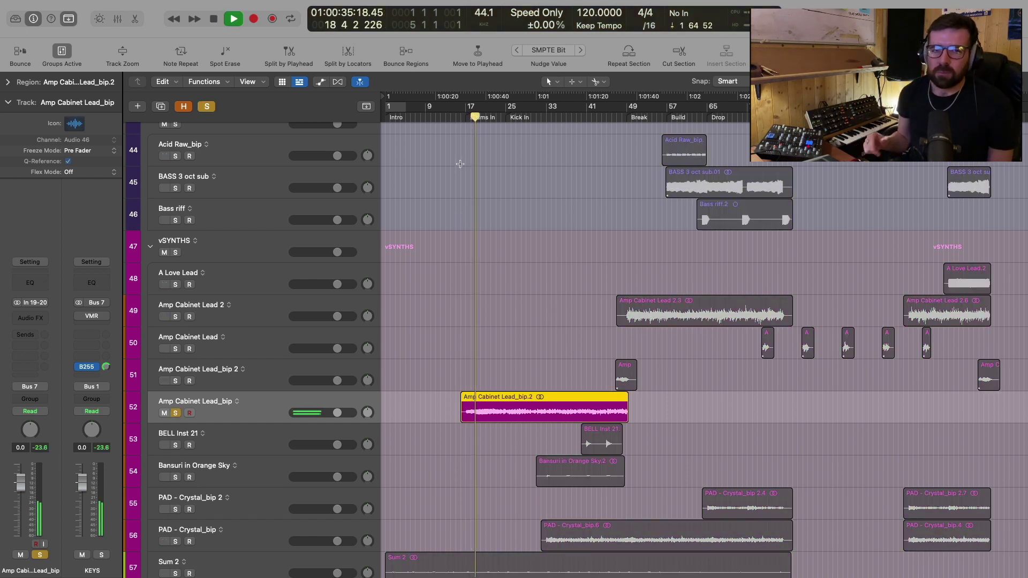
{"action": "key", "text": "space"}
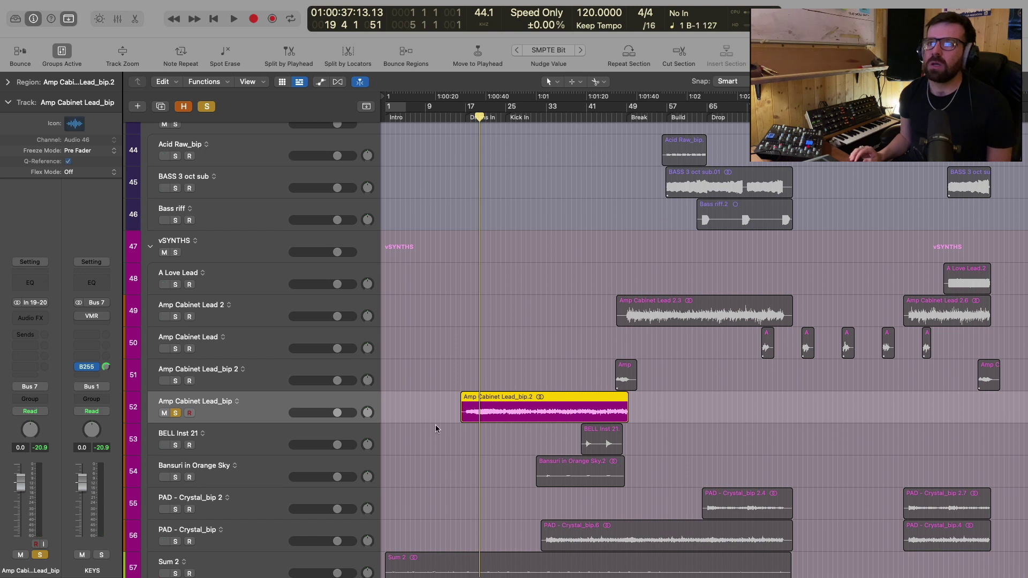
Step: Insert Channel EQ with a 186 Hz low cut, 6300 Hz high cut and 3 dB dip near 2340 Hz
{"action": "left_click", "coordinate": [37, 279]}
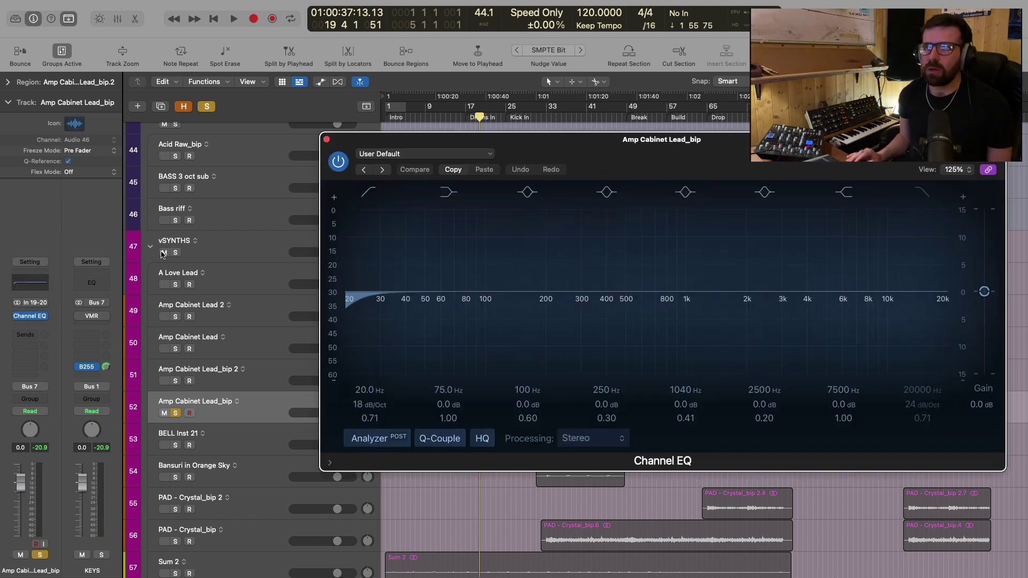
{"action": "left_click", "coordinate": [919, 199]}
{"action": "left_click_drag", "start_coordinate": [942, 308], "coordinate": [811, 337]}
{"action": "key", "text": "space"}
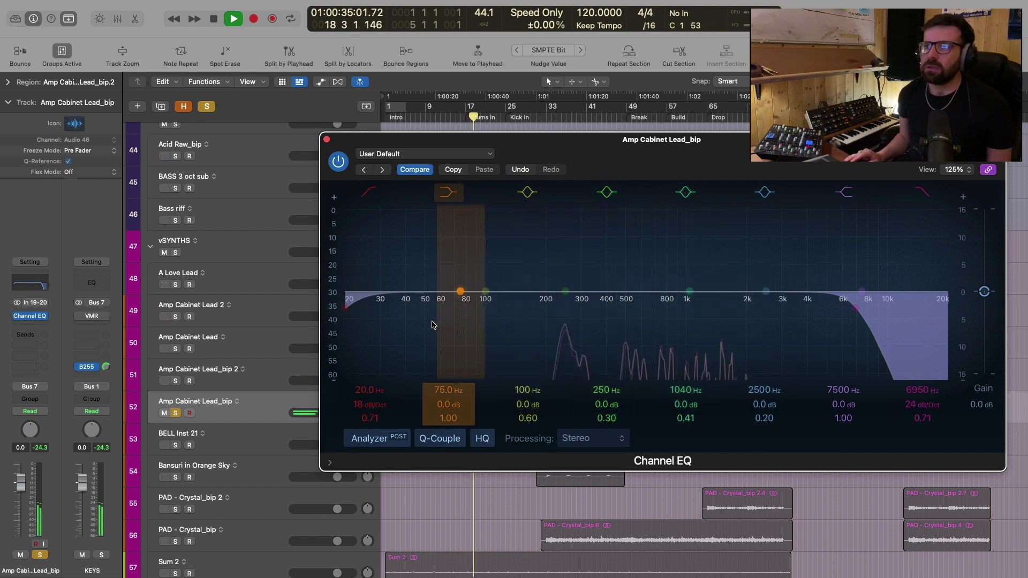
{"action": "left_click_drag", "start_coordinate": [369, 336], "coordinate": [564, 342]}
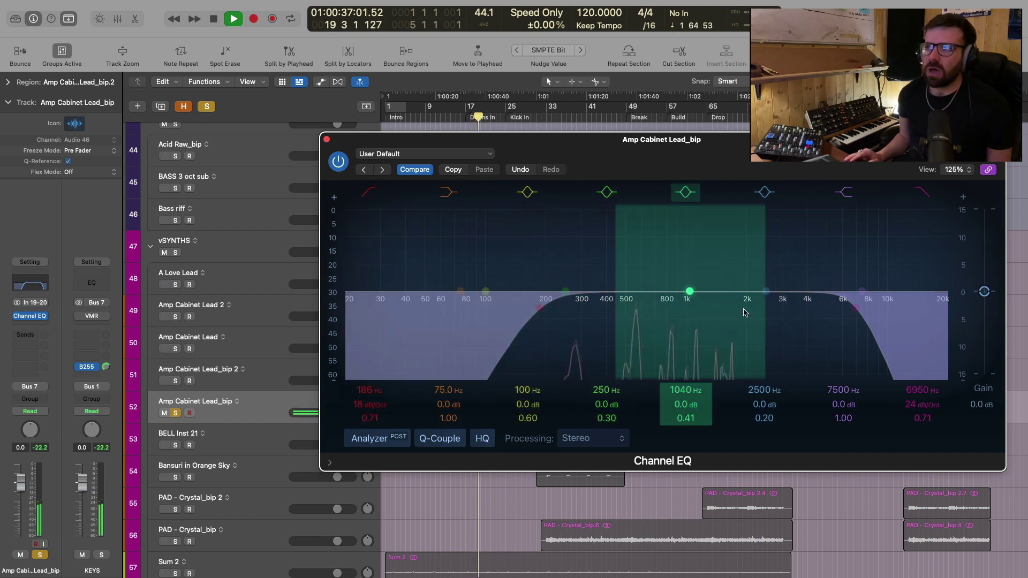
{"action": "left_click_drag", "start_coordinate": [765, 299], "coordinate": [767, 326]}
{"action": "left_click_drag", "start_coordinate": [851, 342], "coordinate": [829, 347]}
{"action": "key", "text": "space"}
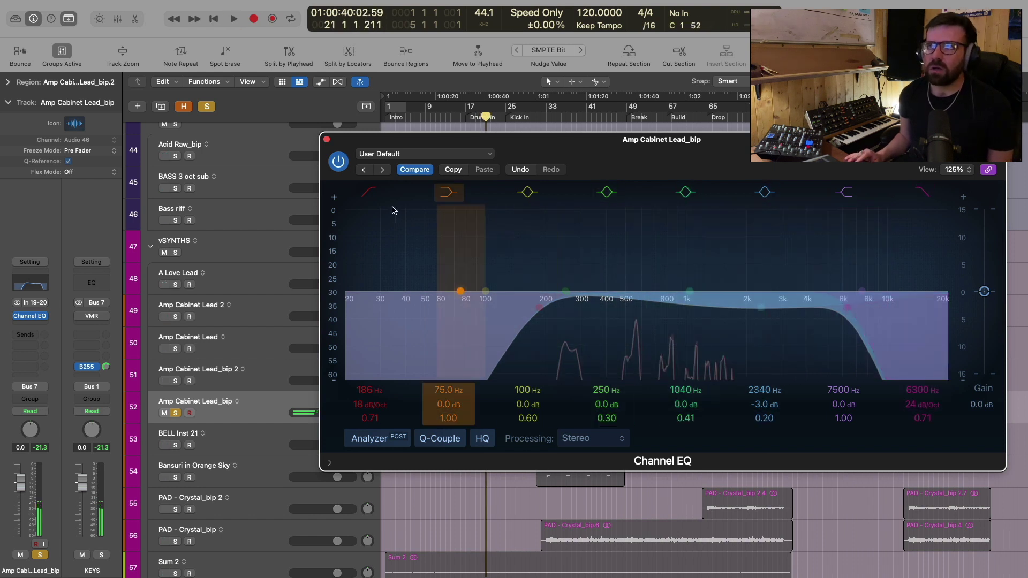
Step: Solo Amp Cabinet Lead 2 and give it a Channel EQ with a broad 2.3 dB dip around 3260 Hz
{"action": "left_click", "coordinate": [327, 140]}
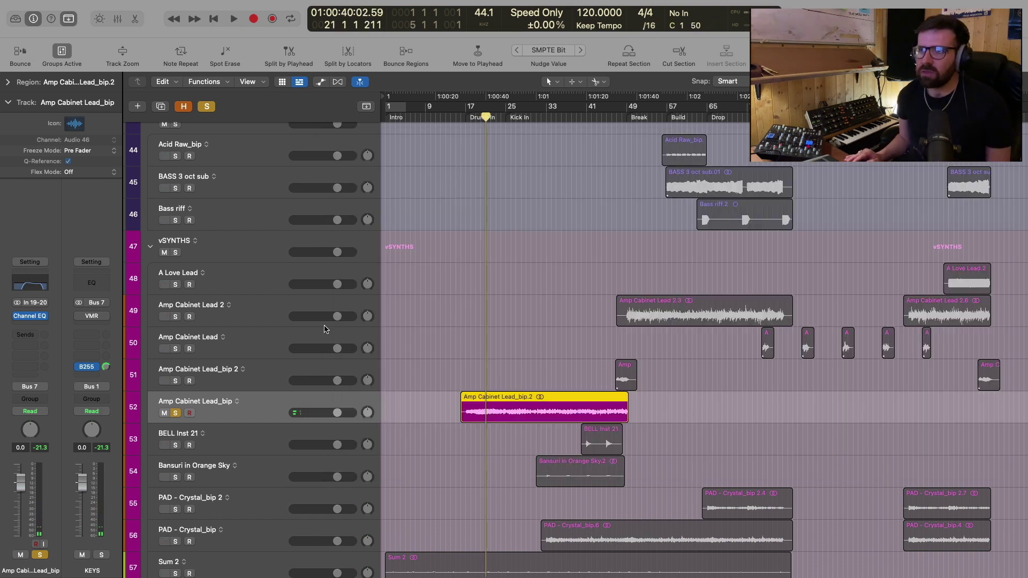
{"action": "left_click", "coordinate": [253, 311]}
{"action": "left_click", "coordinate": [175, 316], "text": "alt"}
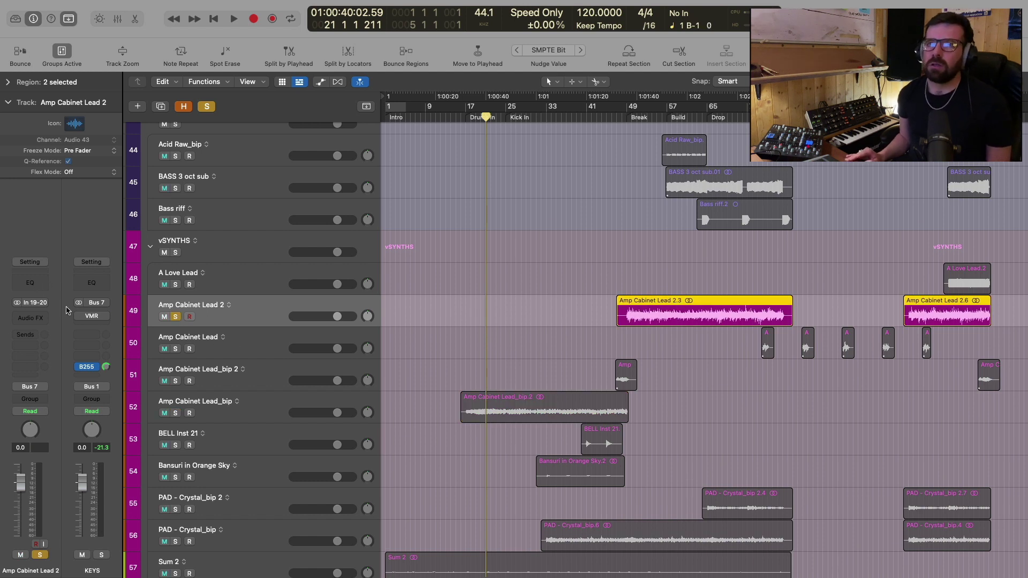
{"action": "left_click", "coordinate": [30, 282]}
{"action": "left_click_drag", "start_coordinate": [764, 418], "coordinate": [769, 431]}
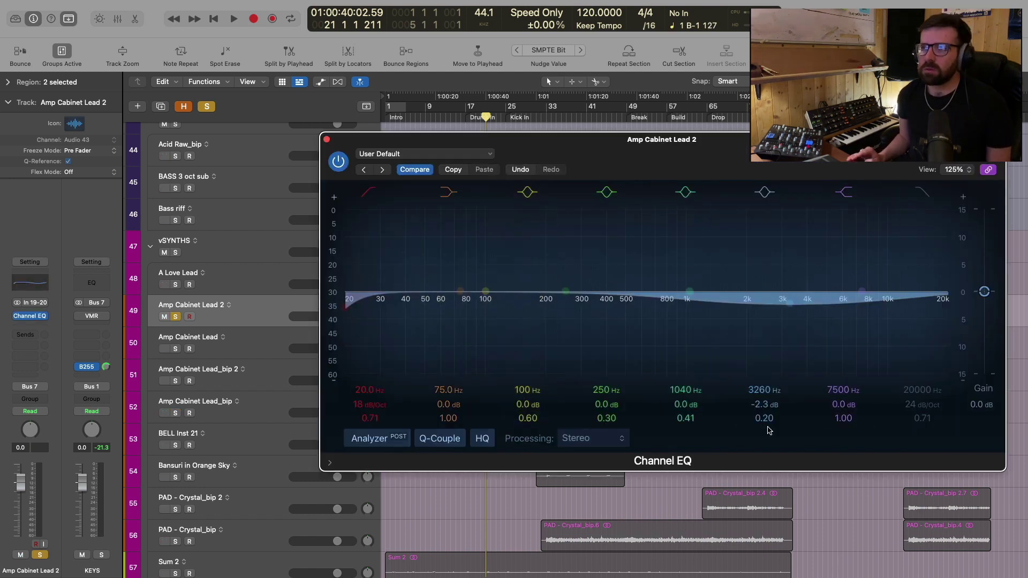
{"action": "left_click", "coordinate": [326, 139]}
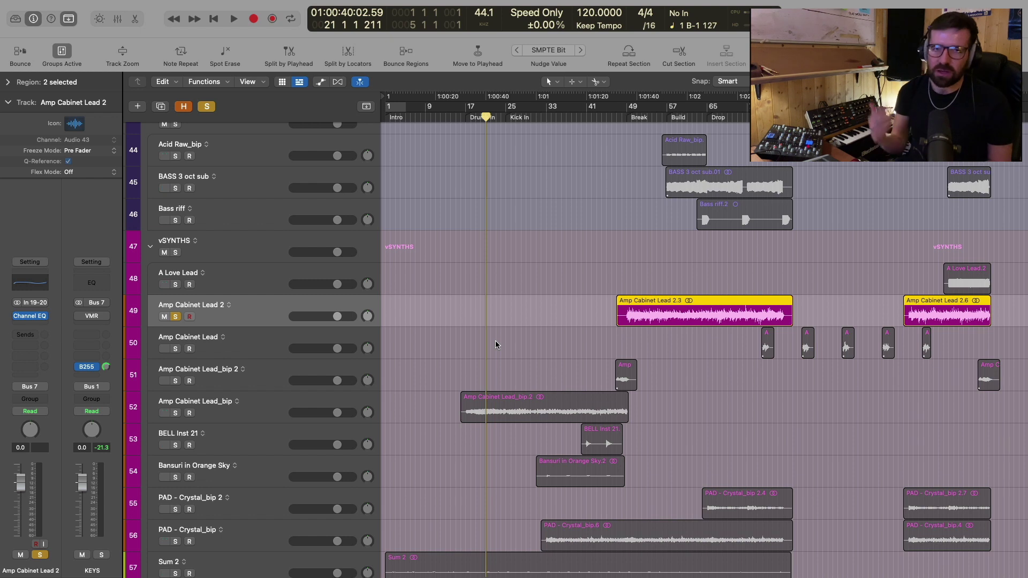
Step: In the Mixer, set the Amp Cabinet lead channels' Channel EQ slot to No Plug-in
{"action": "key", "text": "x"}
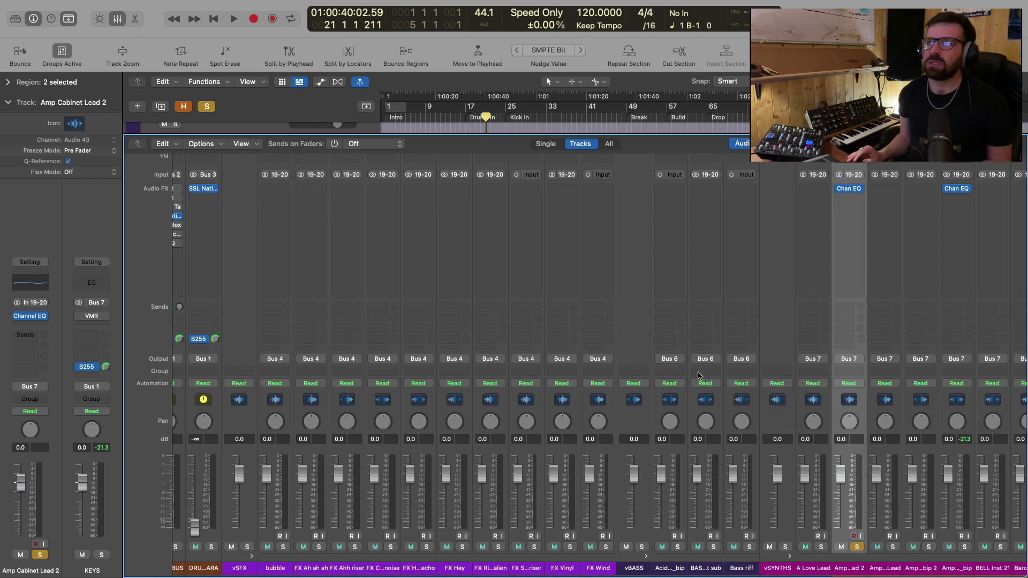
{"action": "scroll", "coordinate": [698, 377], "scroll_direction": "right", "scroll_amount": 2}
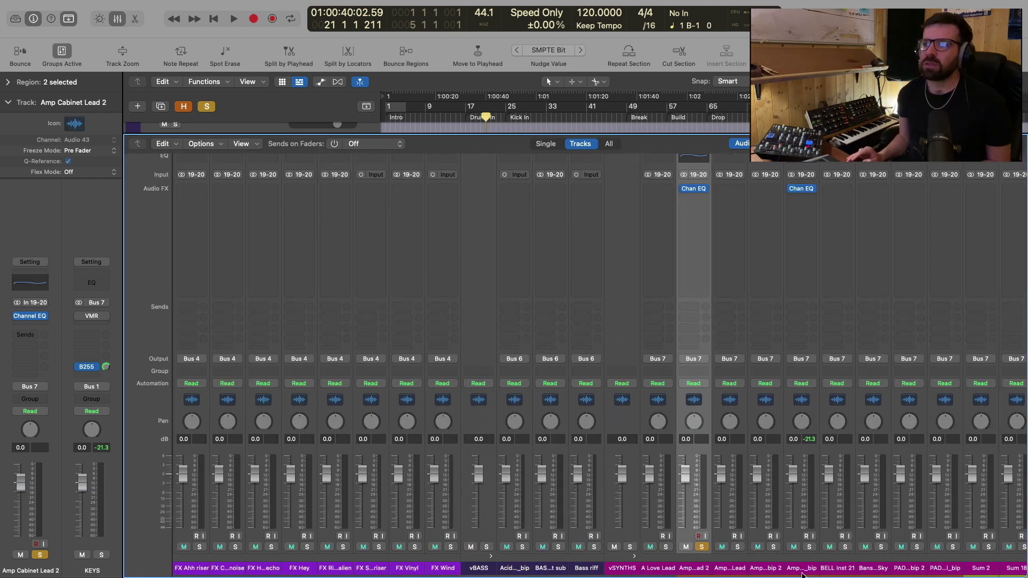
{"action": "left_click", "coordinate": [801, 575], "text": "shift"}
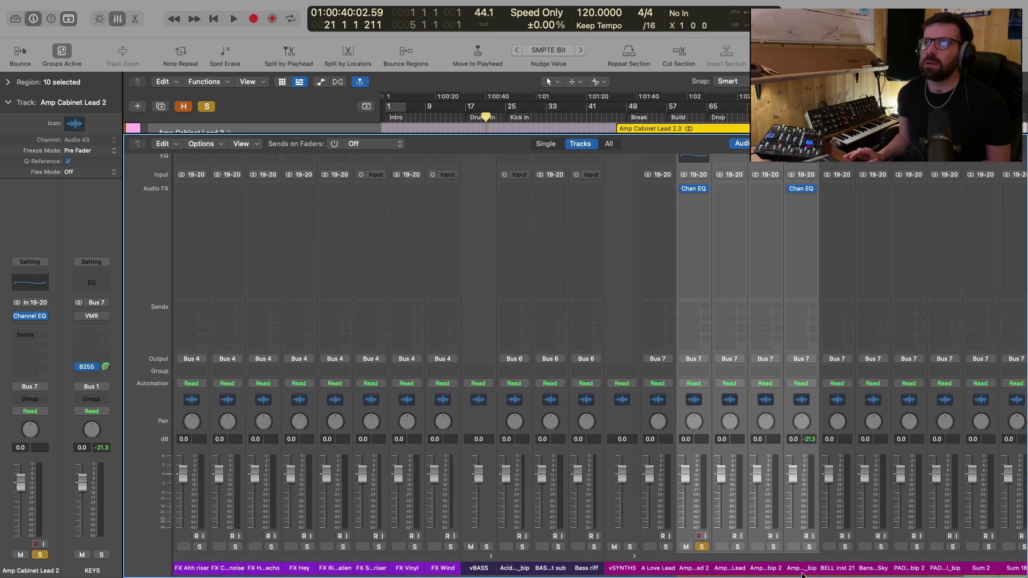
{"action": "left_click", "coordinate": [705, 190]}
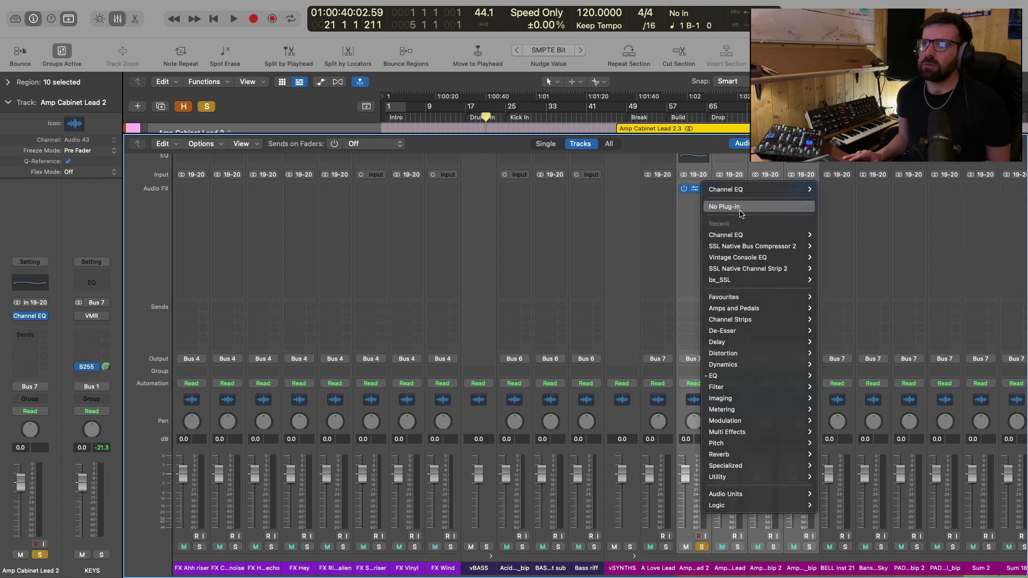
{"action": "left_click", "coordinate": [740, 210]}
Step: Select the bubble channel and scroll through the mixer strips
{"action": "scroll", "coordinate": [473, 456], "scroll_direction": "left", "scroll_amount": 4}
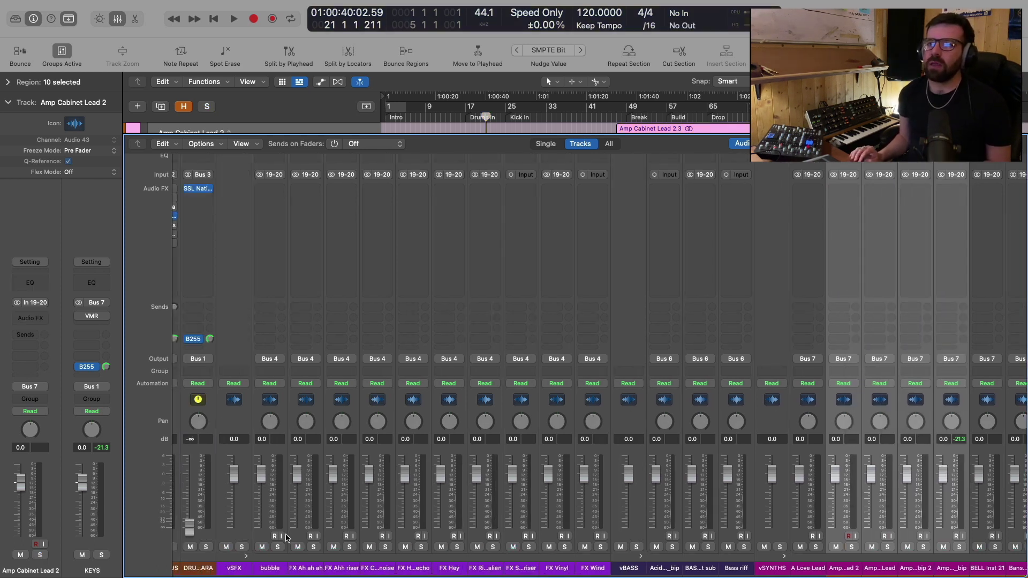
{"action": "left_click", "coordinate": [272, 569]}
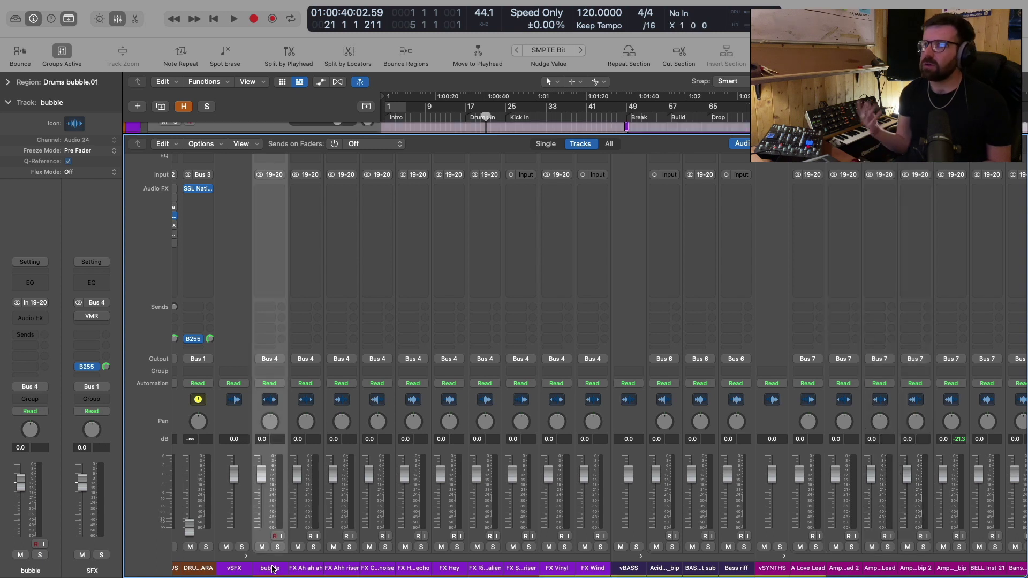
{"action": "scroll", "coordinate": [484, 467], "scroll_direction": "right", "scroll_amount": 15}
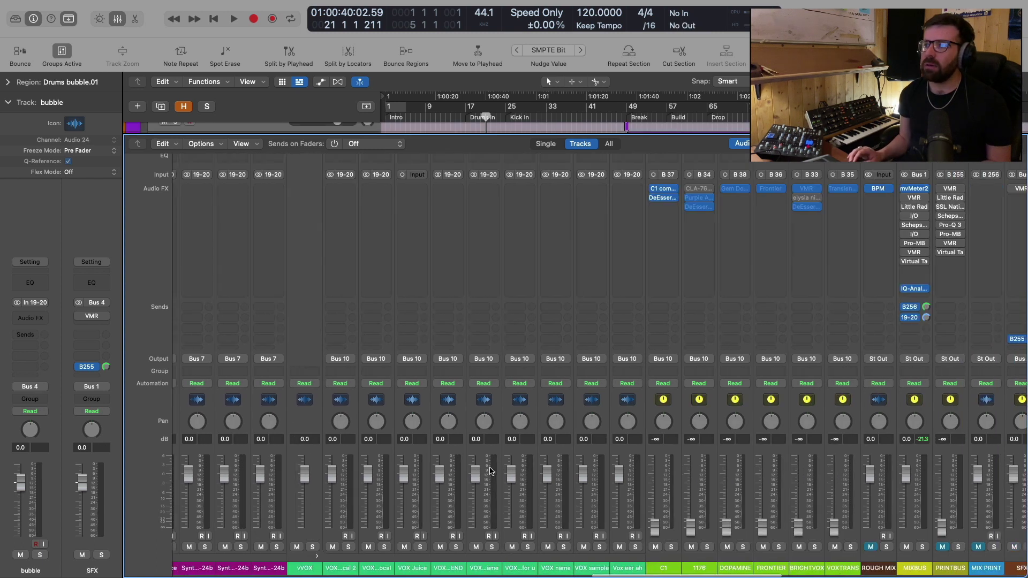
{"action": "scroll", "coordinate": [491, 470], "scroll_direction": "left", "scroll_amount": 15}
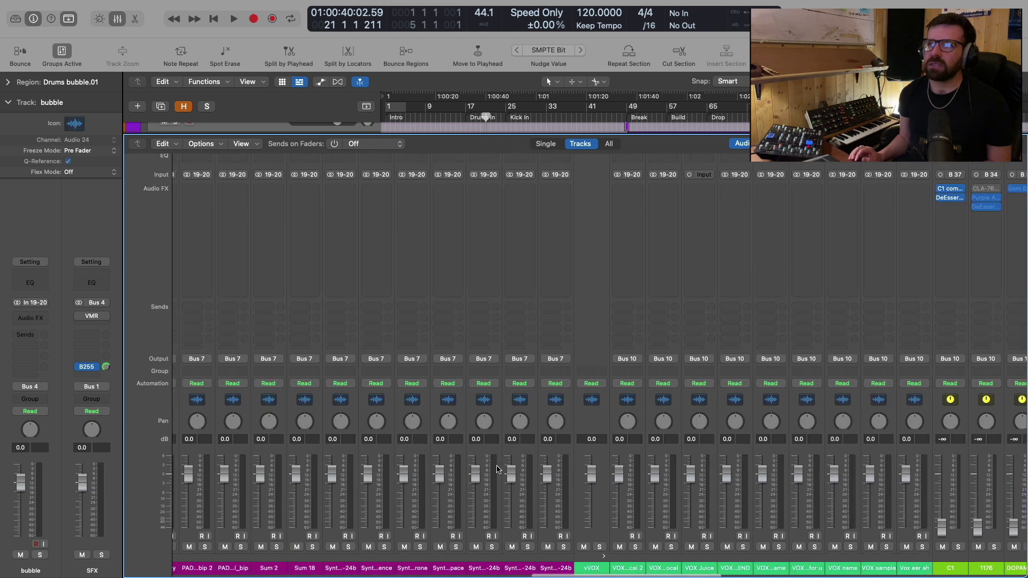
{"action": "scroll", "coordinate": [504, 469], "scroll_direction": "left", "scroll_amount": 10}
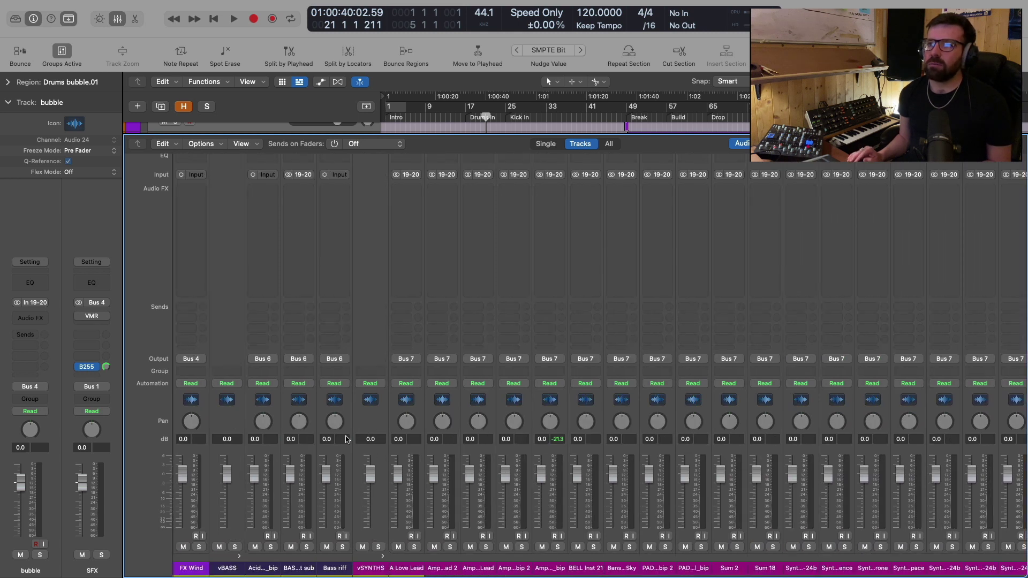
{"action": "scroll", "coordinate": [337, 493], "scroll_direction": "left", "scroll_amount": 2}
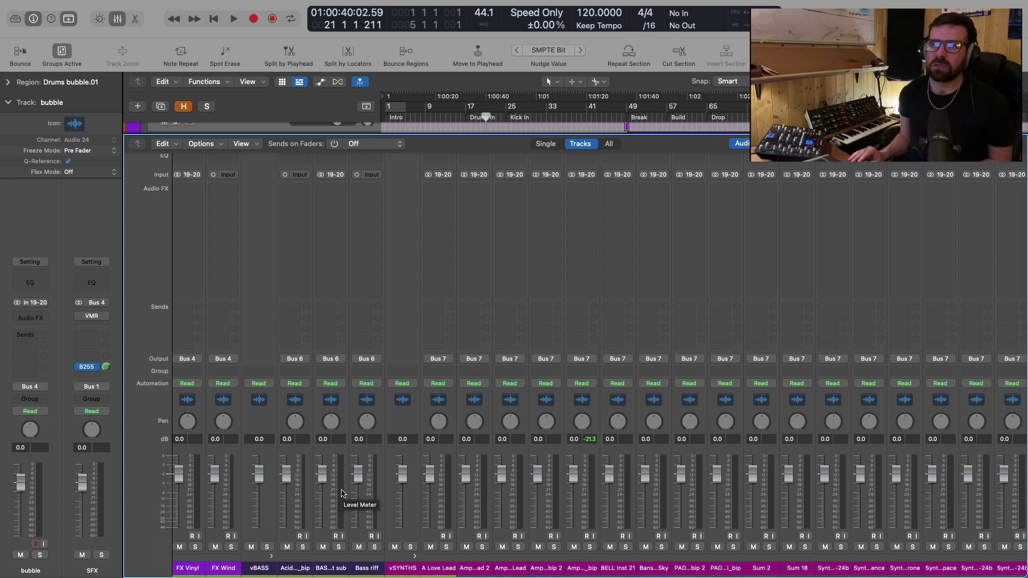
{"action": "scroll", "coordinate": [347, 489], "scroll_direction": "left", "scroll_amount": 6}
{"action": "scroll", "coordinate": [187, 547], "scroll_direction": "left", "scroll_amount": 3}
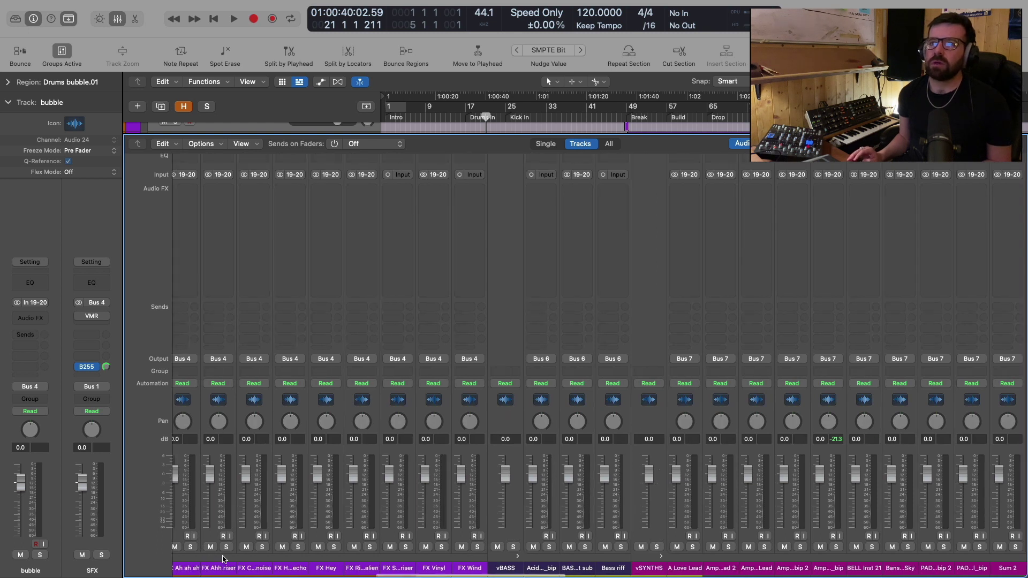
{"action": "scroll", "coordinate": [223, 556], "scroll_direction": "left", "scroll_amount": 5}
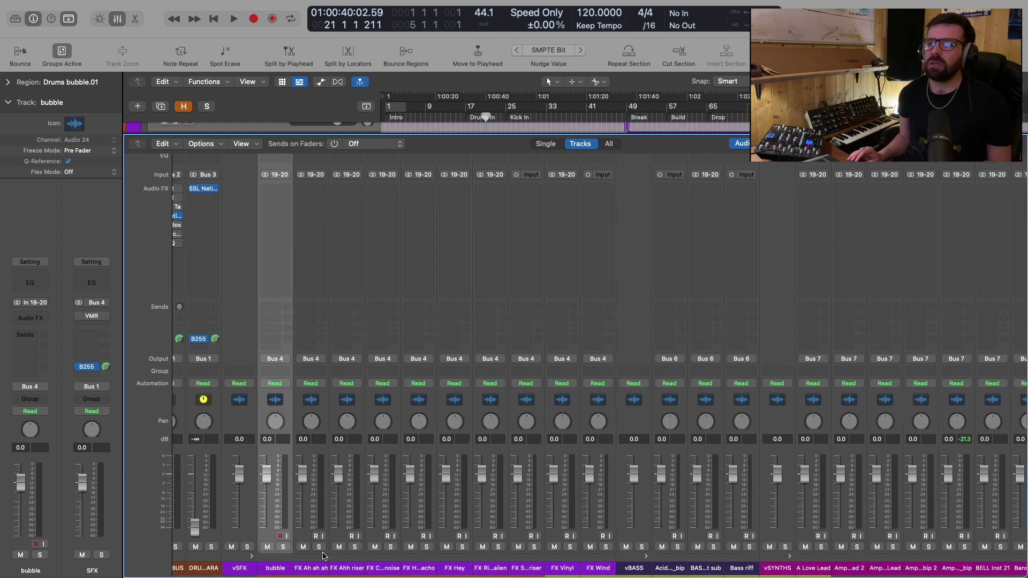
{"action": "scroll", "coordinate": [616, 460], "scroll_direction": "right", "scroll_amount": 20}
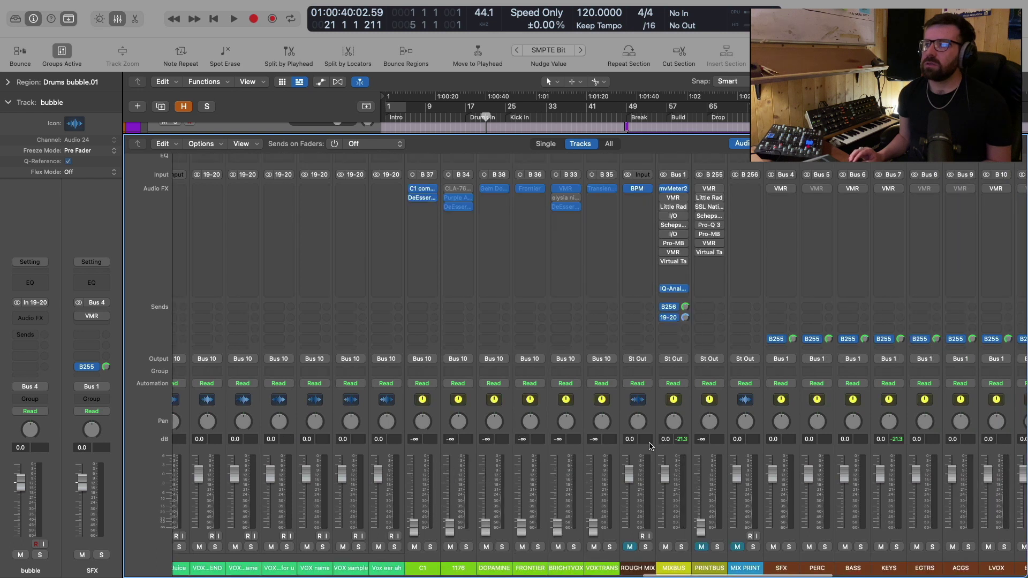
{"action": "scroll", "coordinate": [654, 447], "scroll_direction": "left", "scroll_amount": 10}
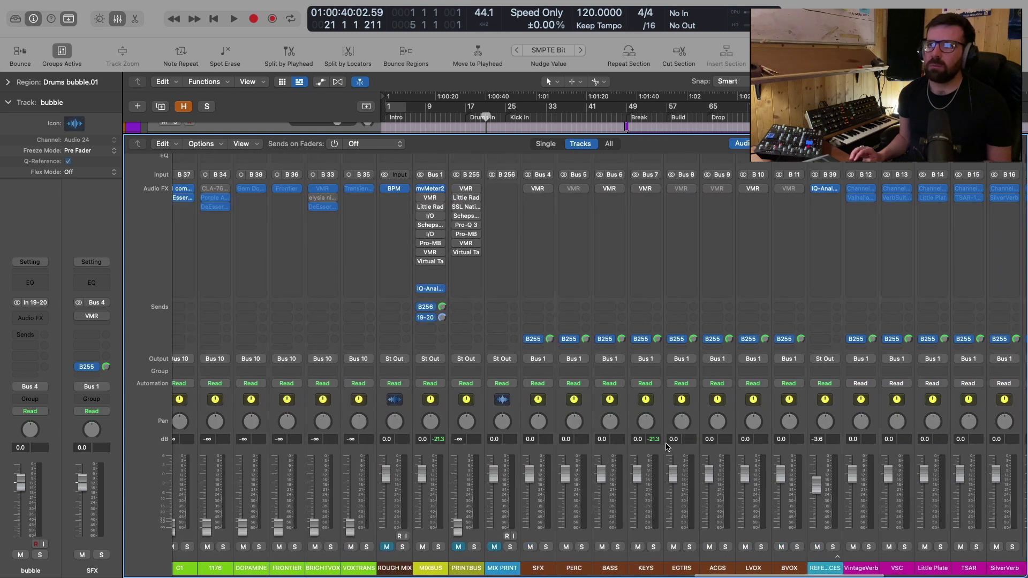
{"action": "scroll", "coordinate": [668, 446], "scroll_direction": "left", "scroll_amount": 8}
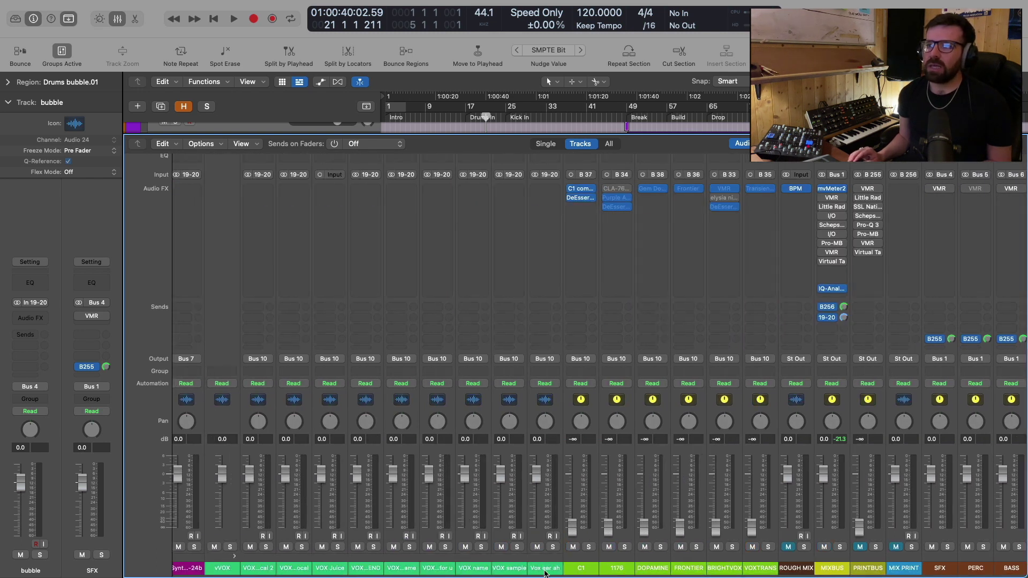
Step: Select all channels, shrink the track rows to show every track, and reopen the mixer
{"action": "key", "text": "super+a"}
{"action": "key", "text": "x"}
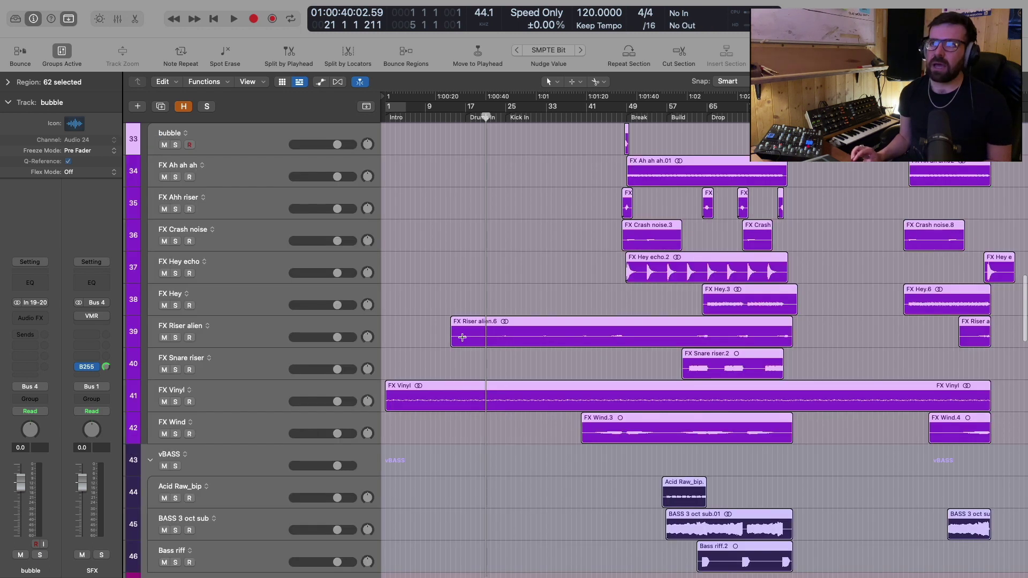
{"action": "left_click", "coordinate": [463, 338], "text": "ctrl+alt"}
{"action": "scroll", "coordinate": [449, 407], "scroll_direction": "down", "scroll_amount": 10}
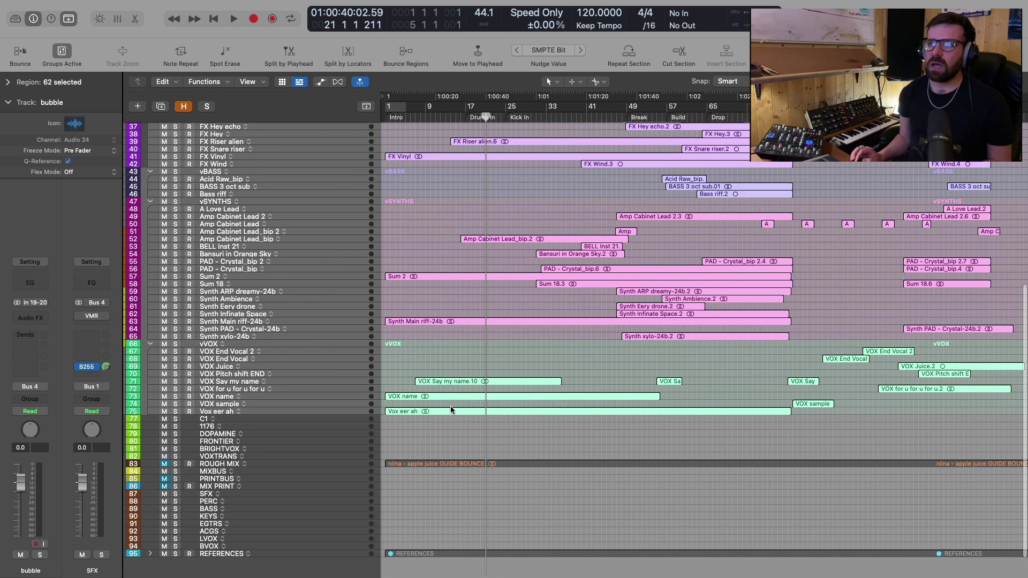
{"action": "scroll", "coordinate": [460, 364], "scroll_direction": "up", "scroll_amount": 2}
{"action": "key", "text": "x"}
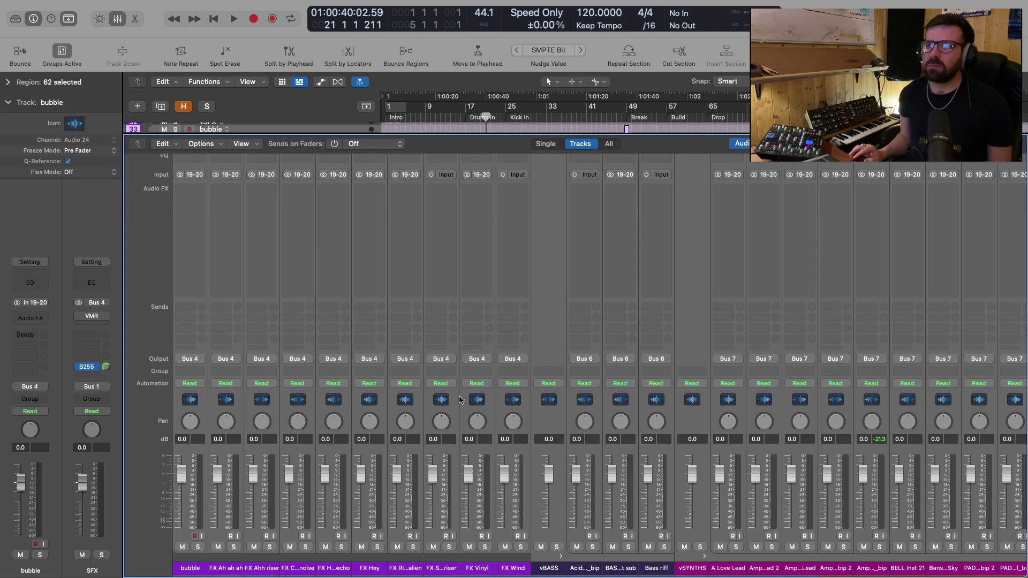
Step: Try inserting Vintage Console EQ from the bubble strip on the selected channels, then undo it
{"action": "scroll", "coordinate": [467, 396], "scroll_direction": "left", "scroll_amount": 15}
{"action": "scroll", "coordinate": [466, 396], "scroll_direction": "right", "scroll_amount": 6}
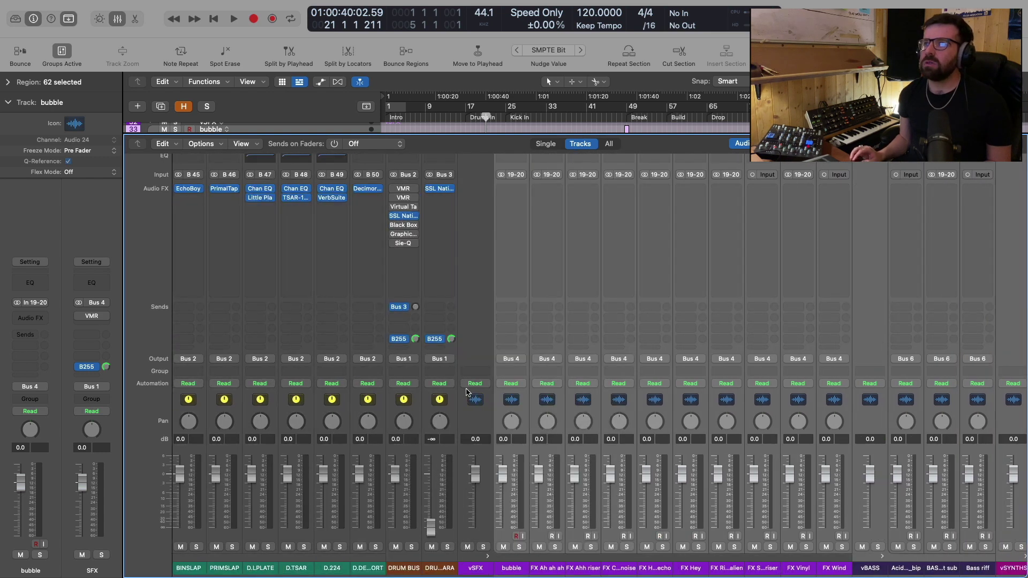
{"action": "scroll", "coordinate": [467, 393], "scroll_direction": "right", "scroll_amount": 4}
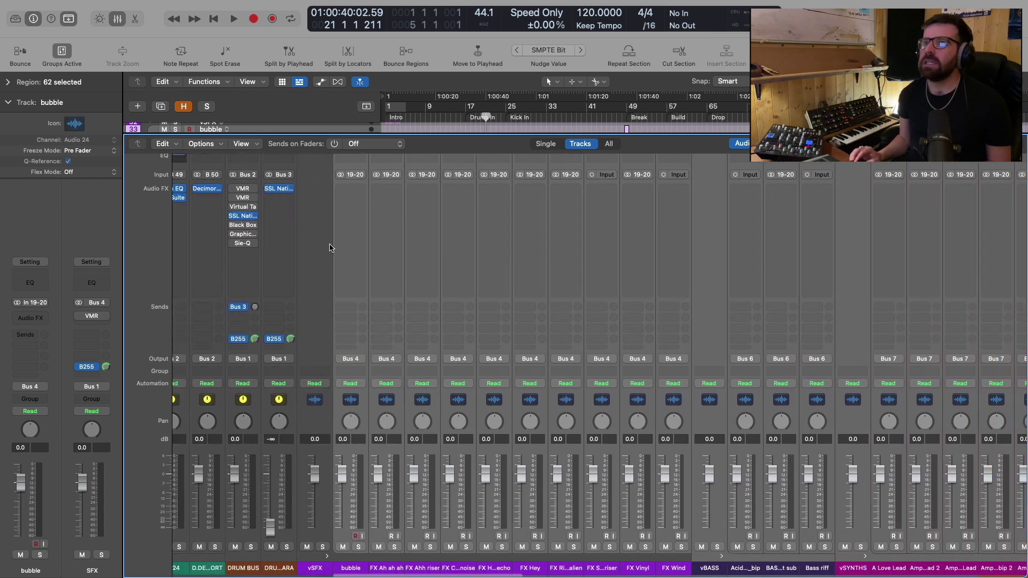
{"action": "left_click", "coordinate": [350, 189]}
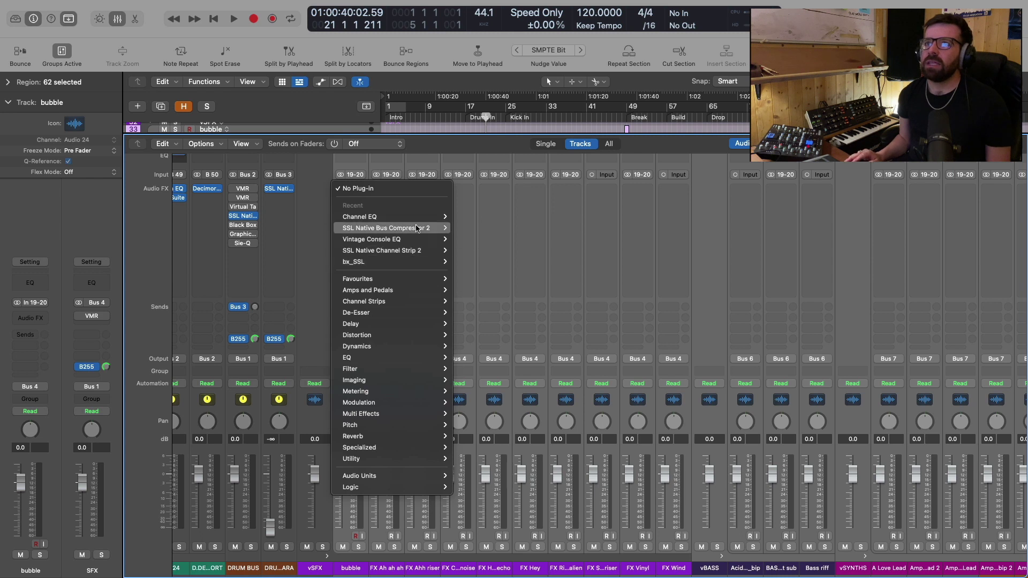
{"action": "mouse_move", "coordinate": [414, 239]}
{"action": "key", "text": "Escape"}
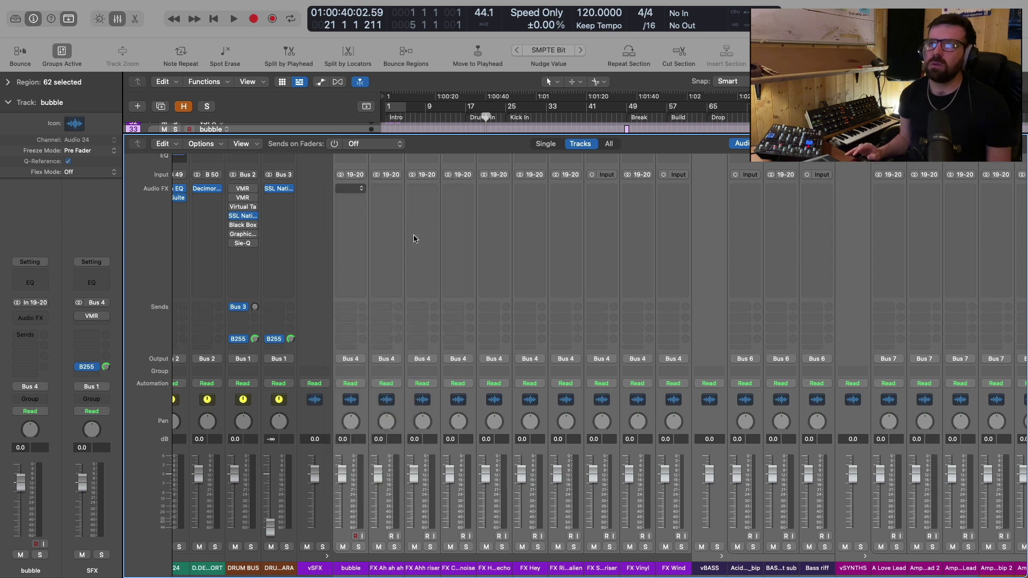
{"action": "left_click_drag", "start_coordinate": [553, 147], "coordinate": [723, 207]}
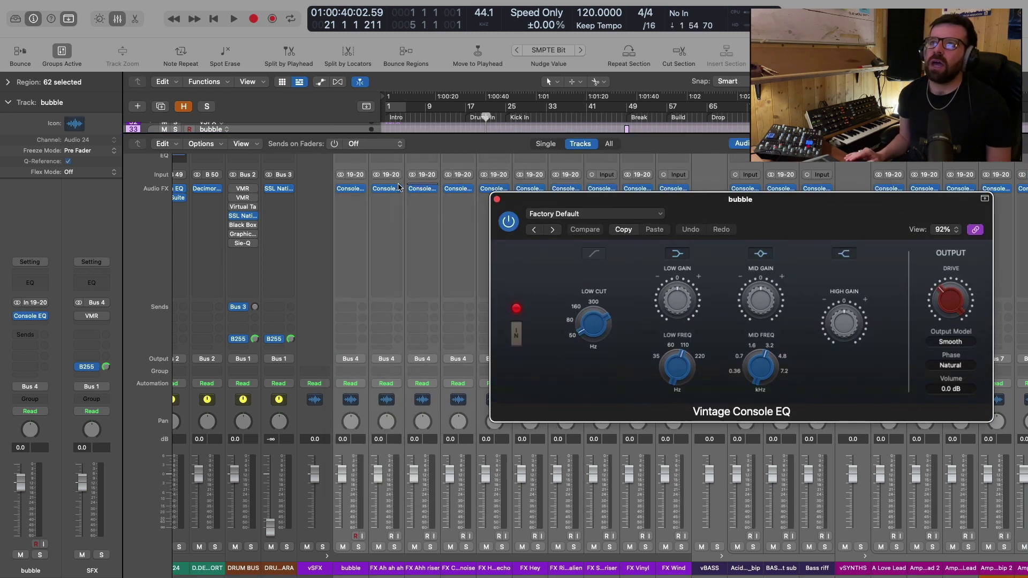
{"action": "key", "text": "super+z"}
{"action": "key", "text": "super+z"}
{"action": "key", "text": "super+z"}
Step: Insert Vintage Console EQ on the selected FX and synth channels
{"action": "scroll", "coordinate": [235, 189], "scroll_direction": "right", "scroll_amount": 10}
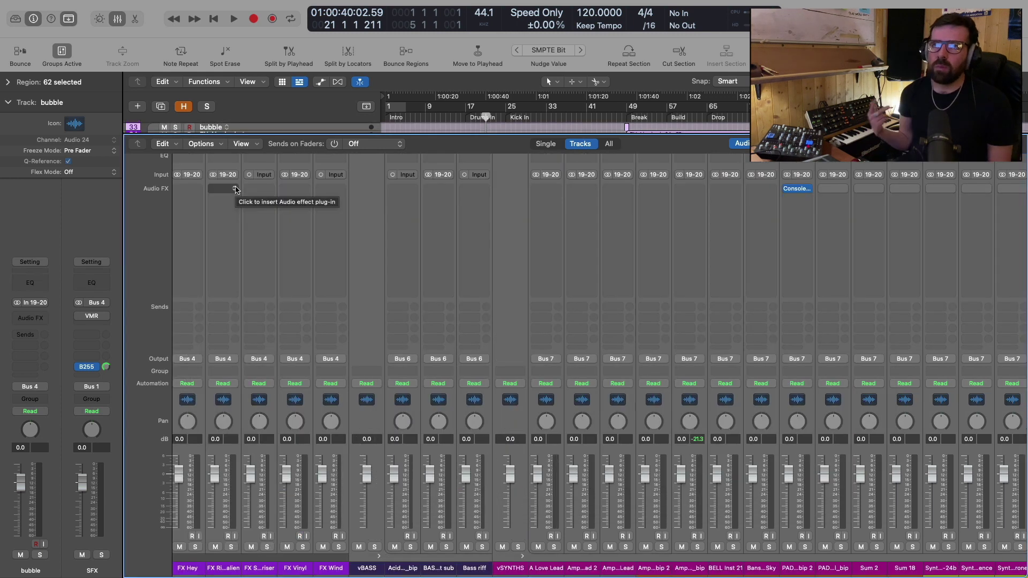
{"action": "left_click", "coordinate": [235, 188]}
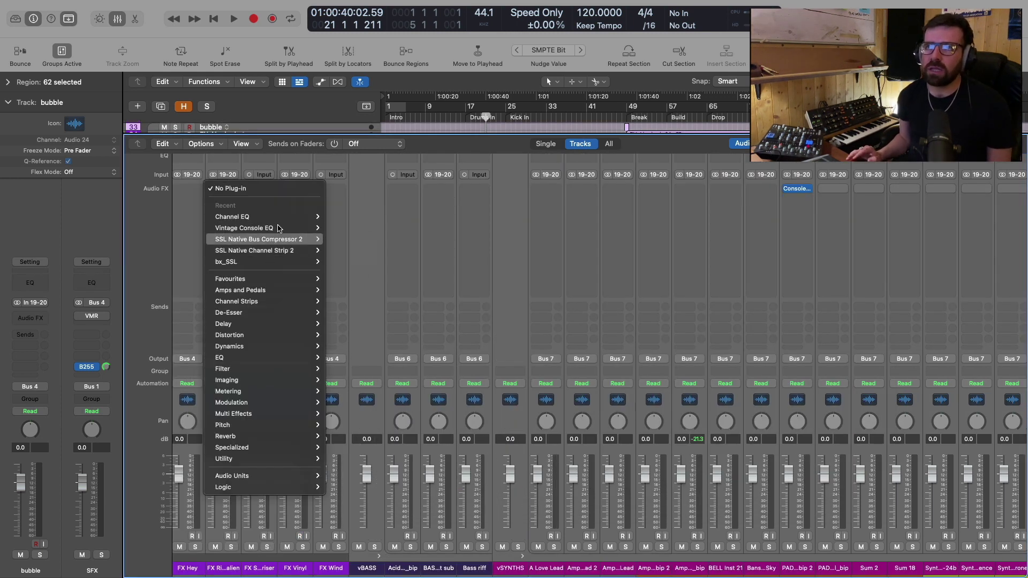
{"action": "mouse_move", "coordinate": [284, 216]}
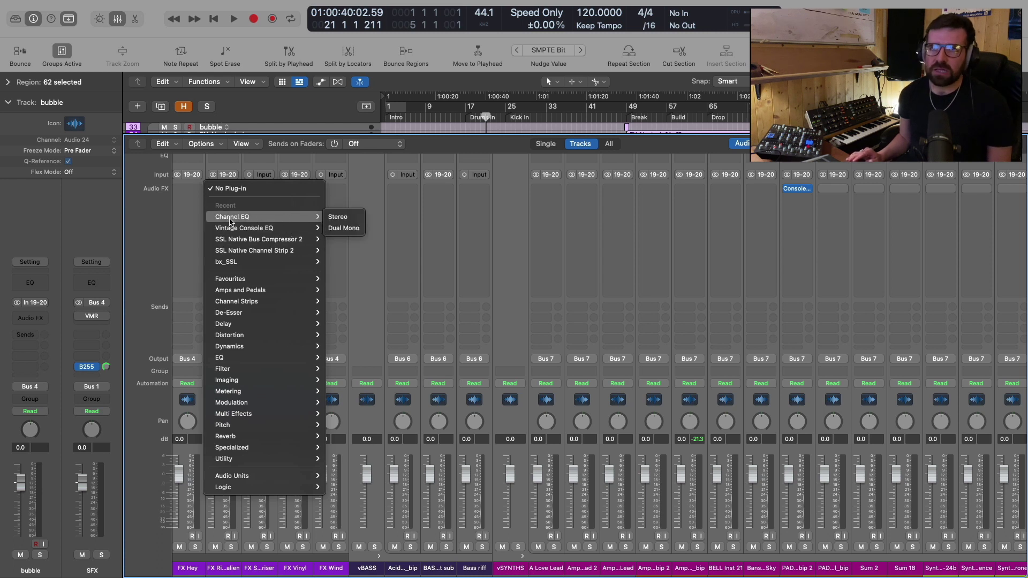
{"action": "mouse_move", "coordinate": [233, 229]}
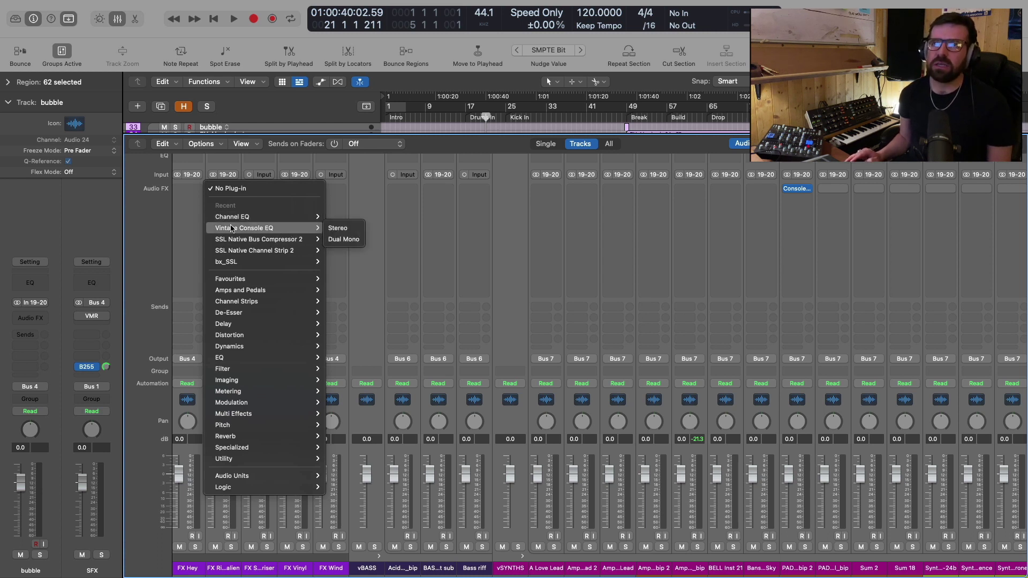
{"action": "key", "text": "Escape"}
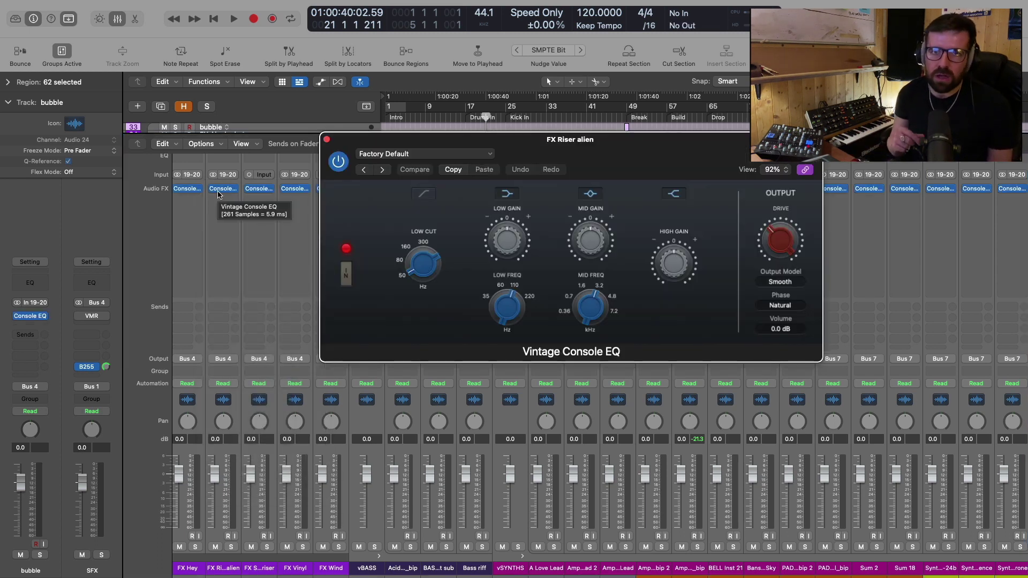
Step: Use the stereo Vintage Console EQ and add Channel EQ below it on all selected channels
{"action": "left_click", "coordinate": [269, 191]}
{"action": "mouse_move", "coordinate": [312, 192]}
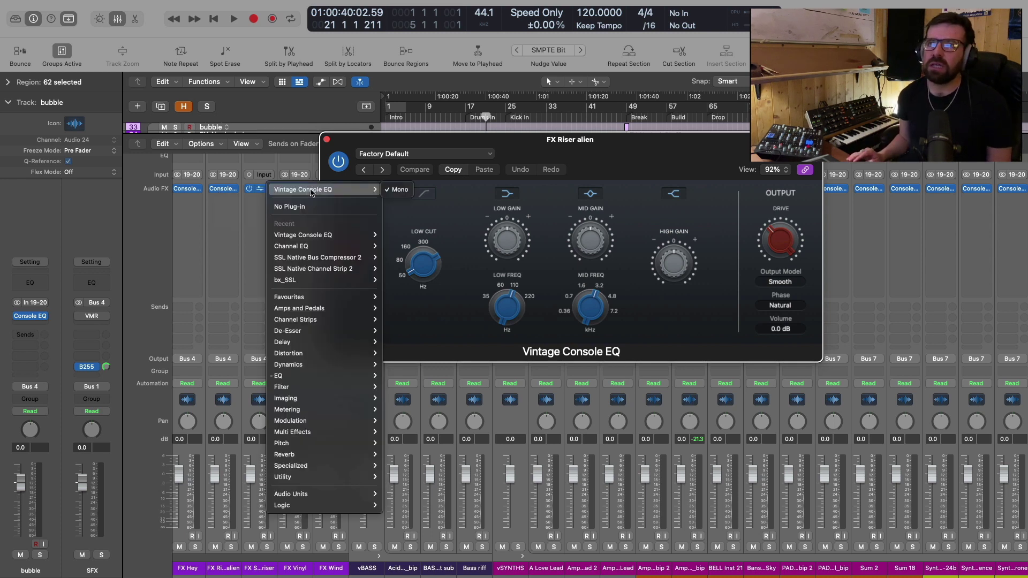
{"action": "left_click", "coordinate": [230, 187]}
{"action": "left_click", "coordinate": [228, 189]}
{"action": "mouse_move", "coordinate": [312, 190]}
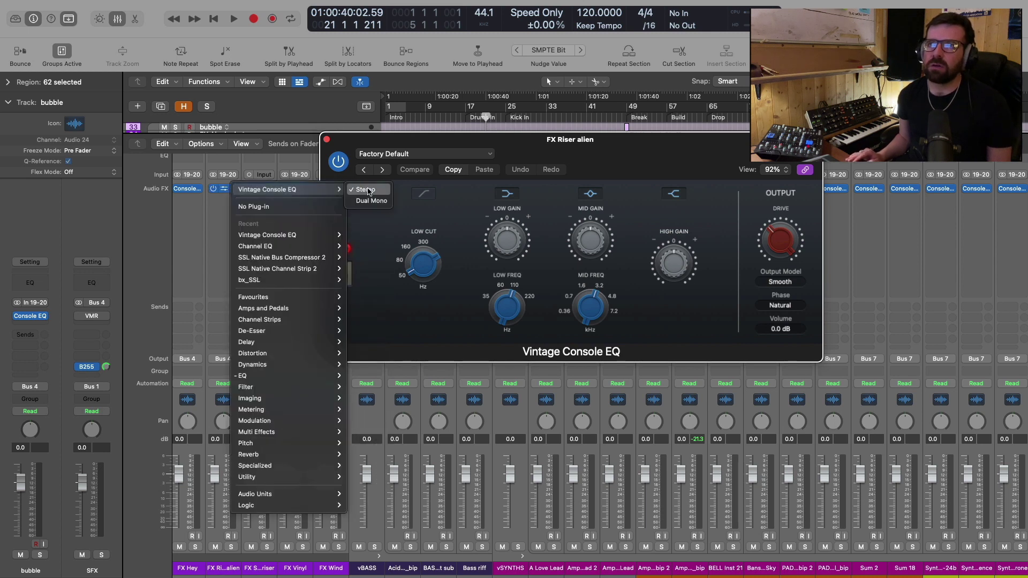
{"action": "left_click", "coordinate": [224, 183]}
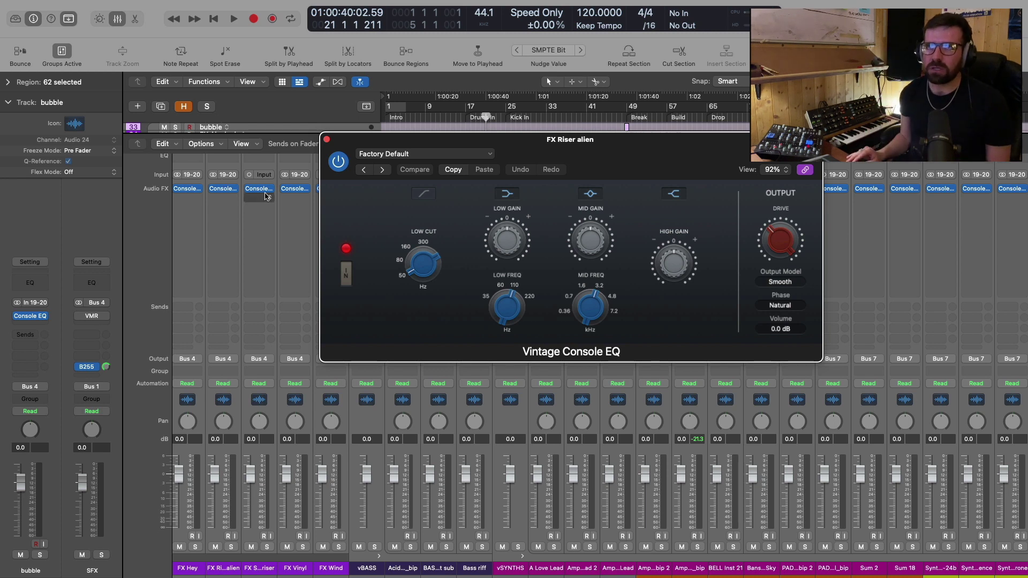
{"action": "left_click", "coordinate": [257, 161]}
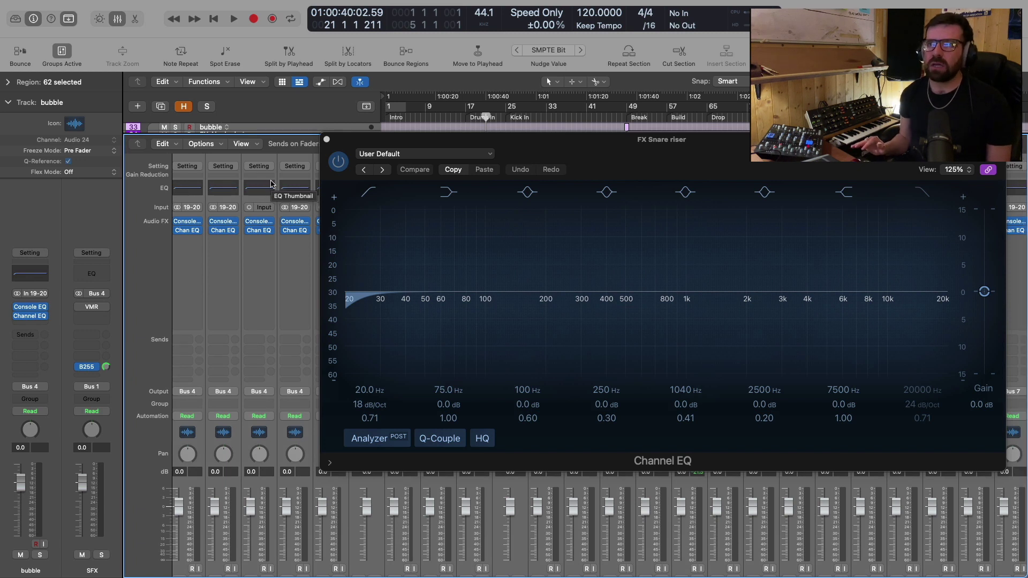
Step: Insert Pro-Q 3 in the next empty slot on all selected channels
{"action": "left_click", "coordinate": [326, 139]}
{"action": "left_click", "coordinate": [292, 241]}
{"action": "mouse_move", "coordinate": [323, 408]}
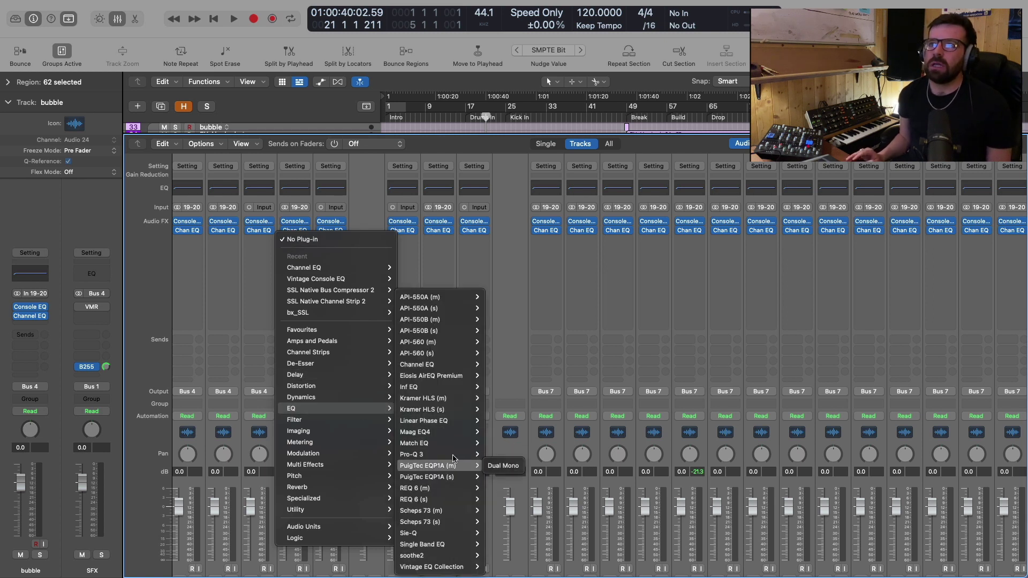
{"action": "key", "text": "Escape"}
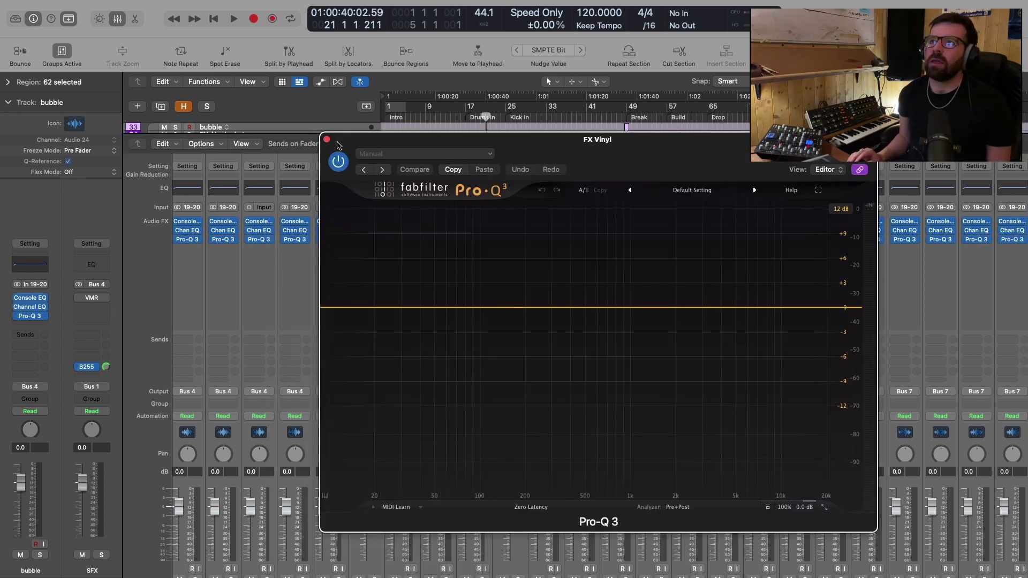
{"action": "left_click", "coordinate": [325, 138]}
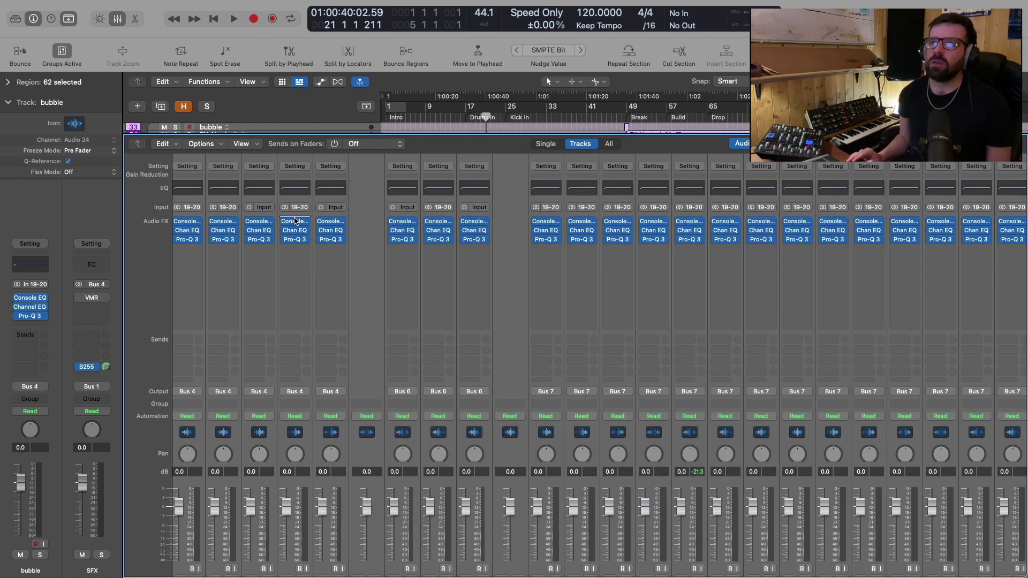
Step: Open FX Vinyl's EQ inserts in turn, ending on its Vintage Console EQ
{"action": "left_click", "coordinate": [294, 221]}
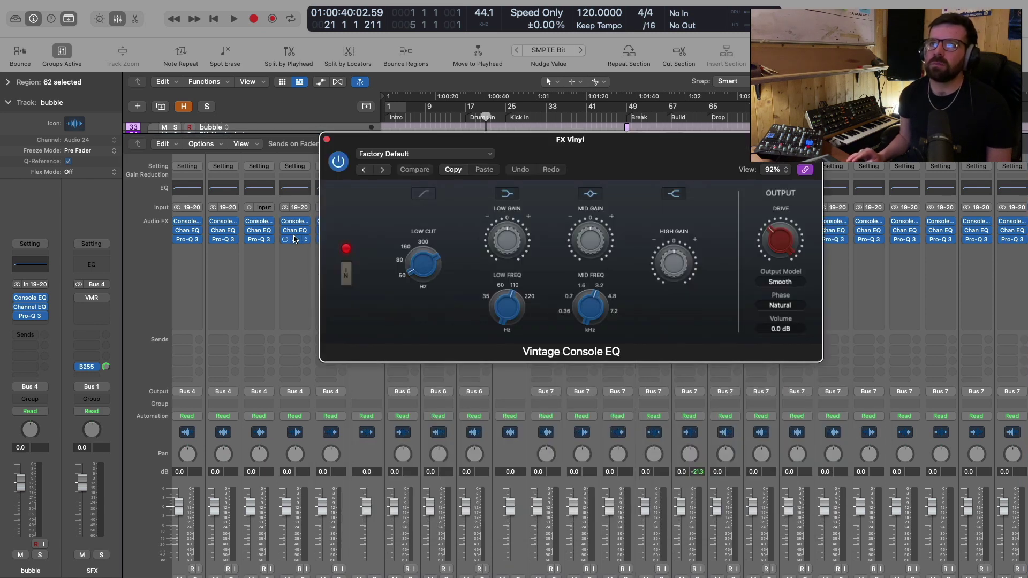
{"action": "left_click", "coordinate": [296, 232]}
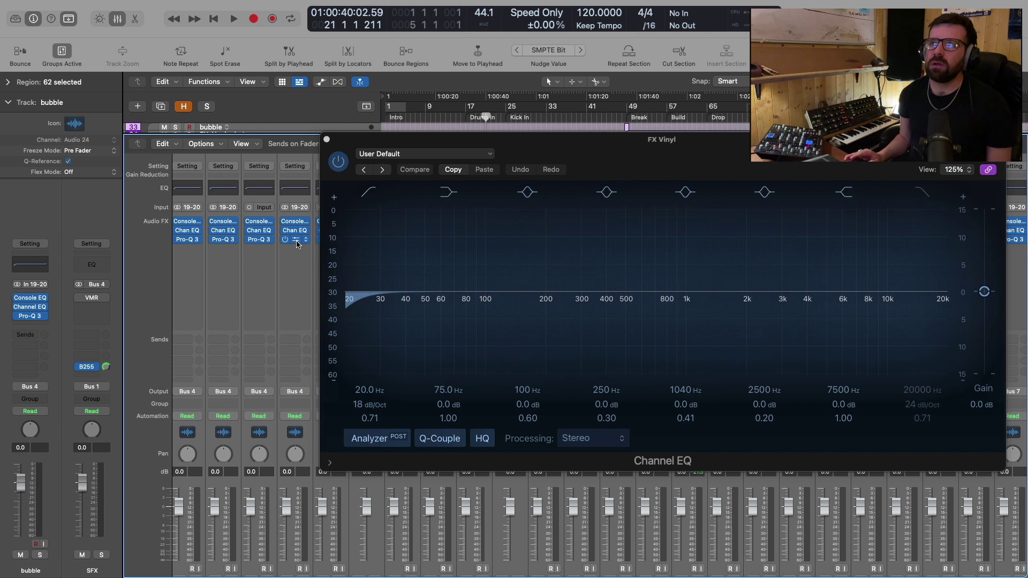
{"action": "left_click", "coordinate": [297, 241]}
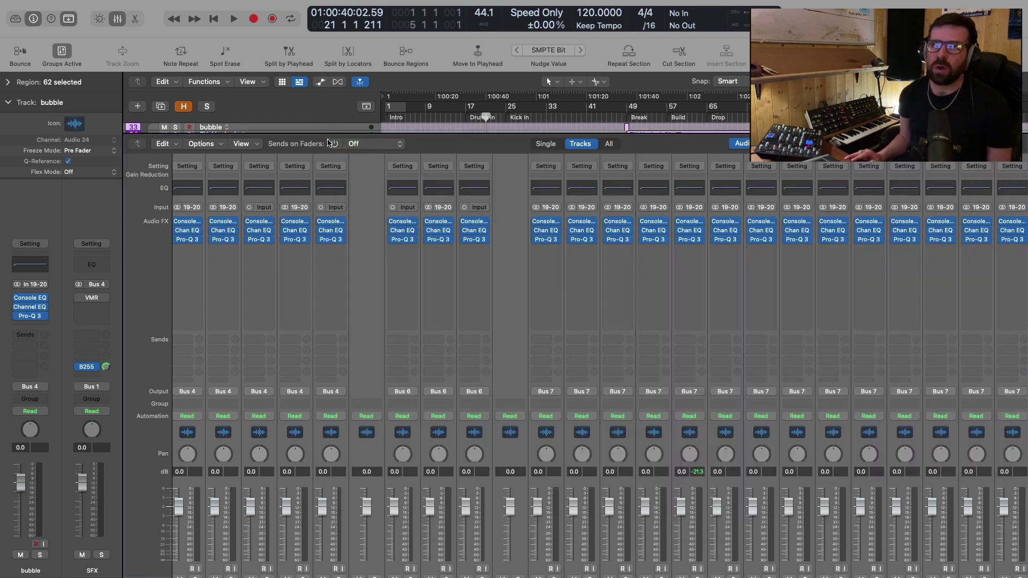
{"action": "scroll", "coordinate": [252, 278], "scroll_direction": "down", "scroll_amount": 1}
{"action": "scroll", "coordinate": [247, 282], "scroll_direction": "up", "scroll_amount": 1}
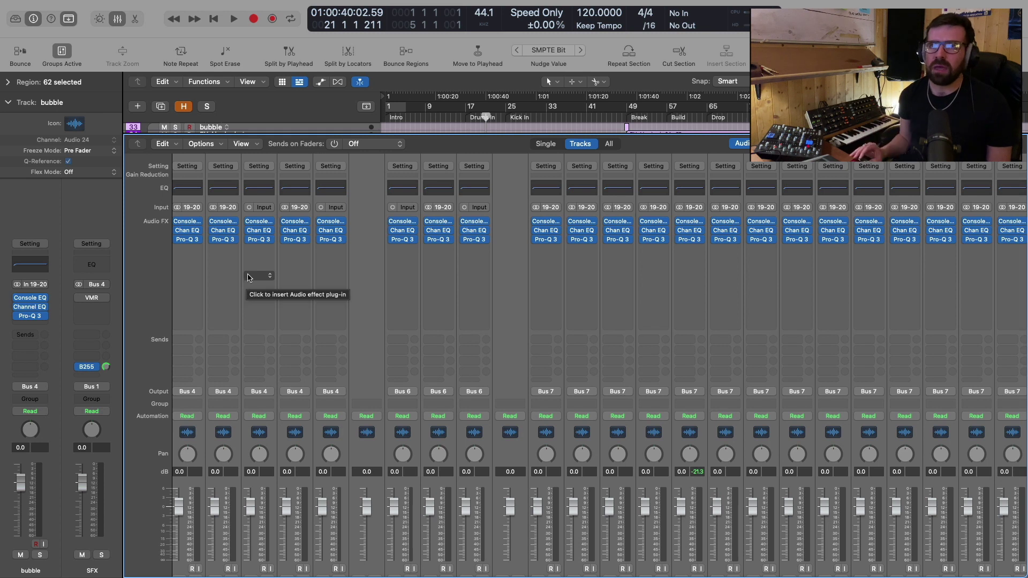
{"action": "left_click", "coordinate": [293, 225]}
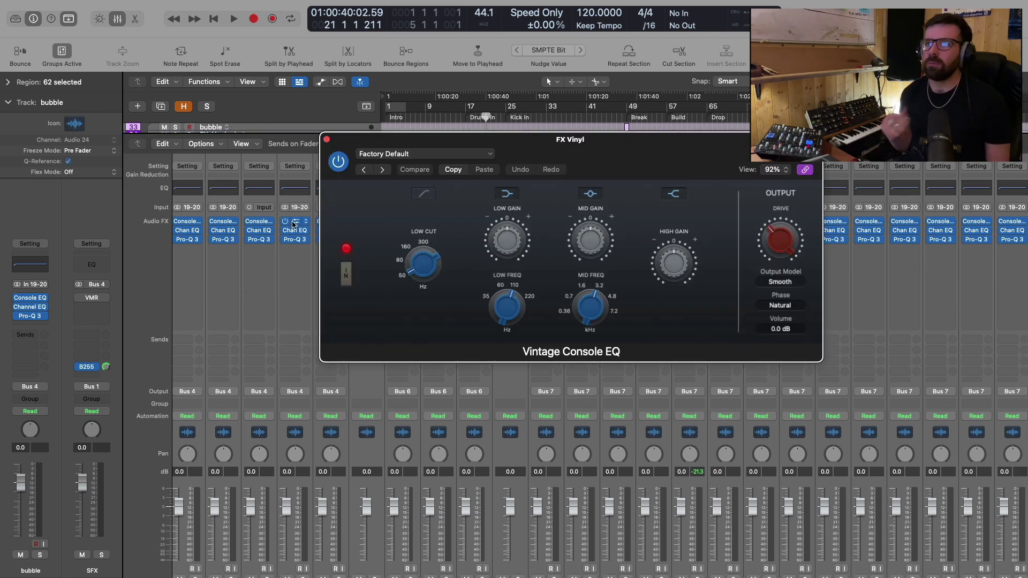
Step: Hide the mixer, make the track rows taller and select the Amp Cabinet Lead_bip.2 region
{"action": "left_click", "coordinate": [327, 139]}
{"action": "key", "text": "x"}
{"action": "scroll", "coordinate": [310, 313], "scroll_direction": "up", "scroll_amount": 10}
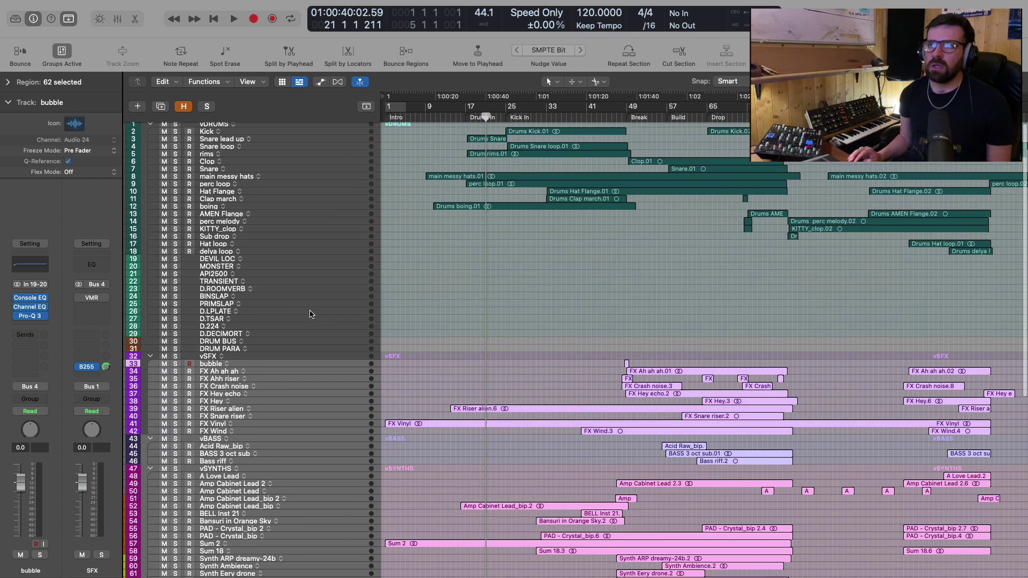
{"action": "scroll", "coordinate": [310, 313], "scroll_direction": "down", "scroll_amount": 5}
{"action": "scroll", "coordinate": [310, 313], "scroll_direction": "down", "scroll_amount": 1}
{"action": "key", "text": "super+Down"}
{"action": "scroll", "coordinate": [315, 342], "scroll_direction": "down", "scroll_amount": 3}
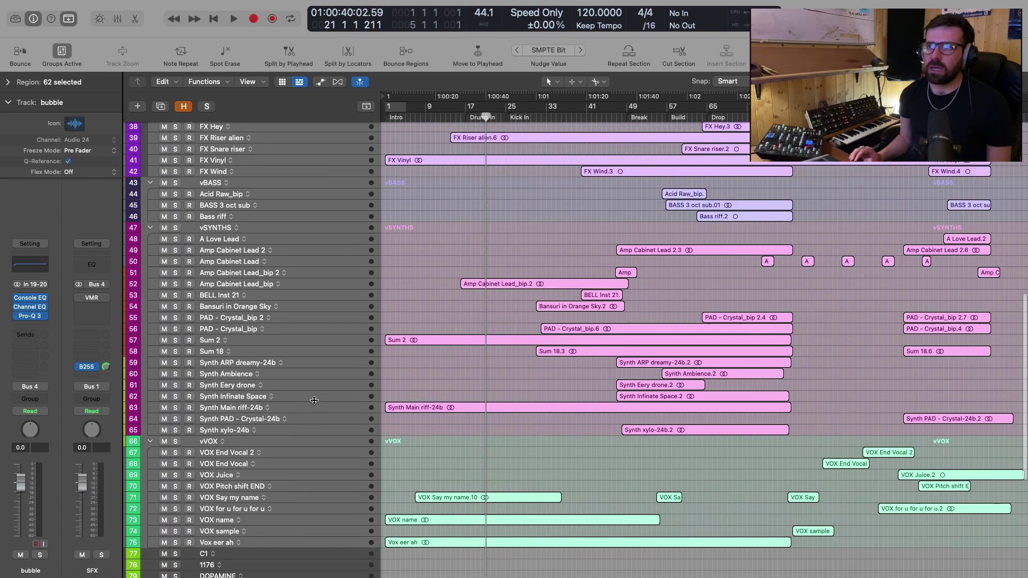
{"action": "left_click", "coordinate": [498, 279]}
Step: Play Amp Cabinet Lead_bip, open its Vintage Console EQ and switch on the low cut
{"action": "key", "text": "super+Down"}
{"action": "key", "text": "s"}
{"action": "key", "text": "space"}
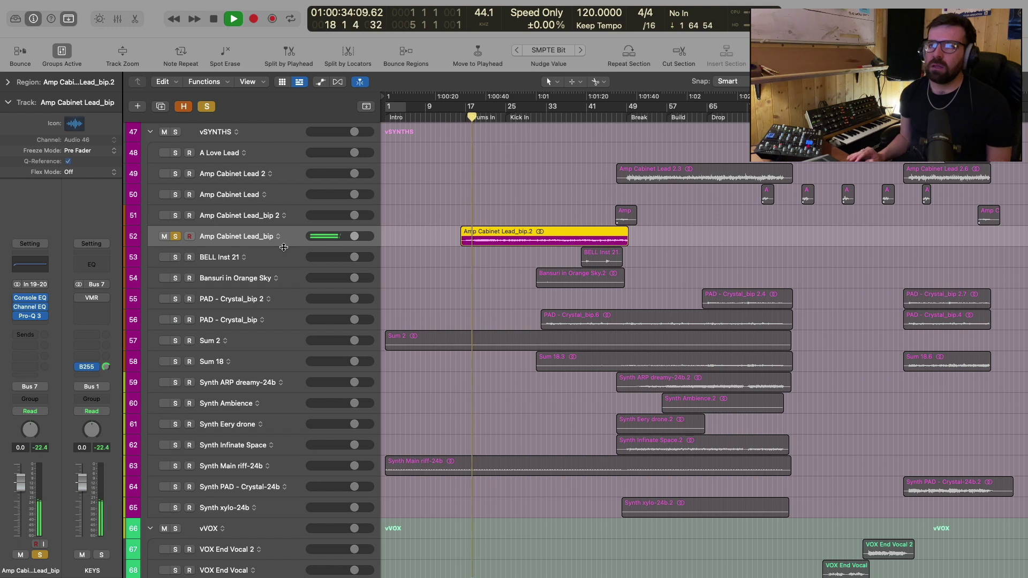
{"action": "key", "text": "space"}
{"action": "left_click", "coordinate": [30, 298]}
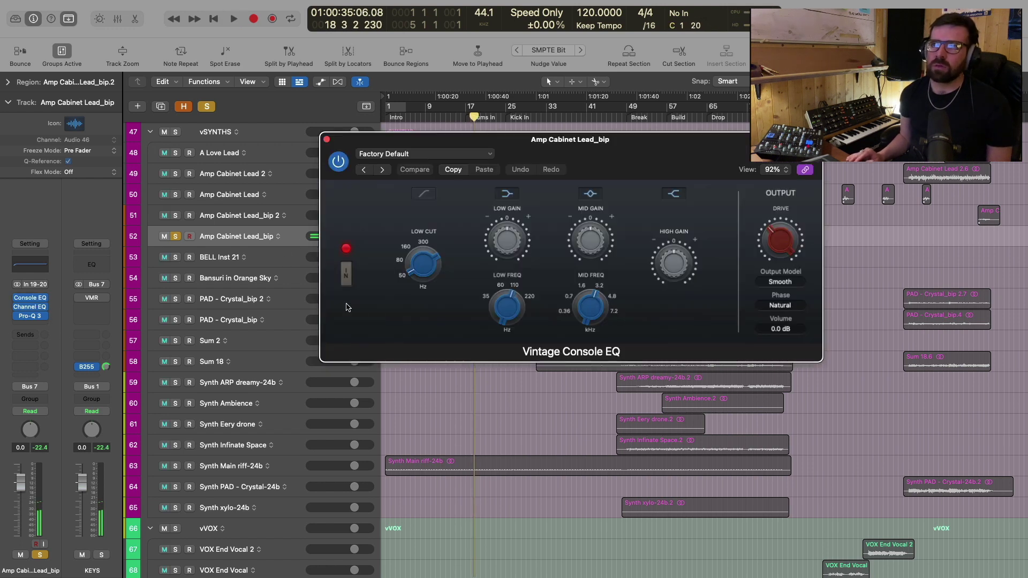
{"action": "mouse_move", "coordinate": [420, 238]}
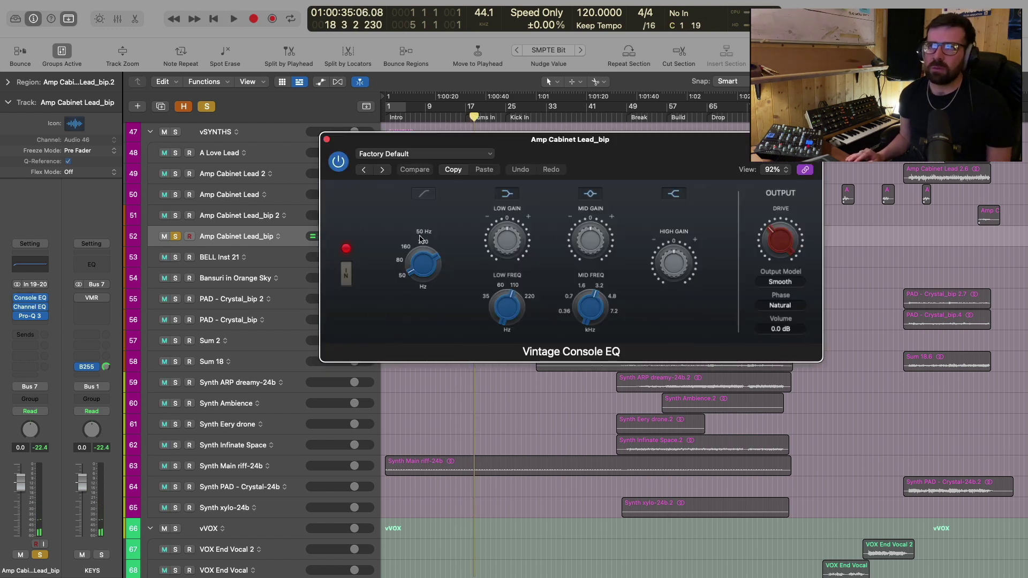
{"action": "left_click", "coordinate": [425, 194]}
{"action": "key", "text": "space"}
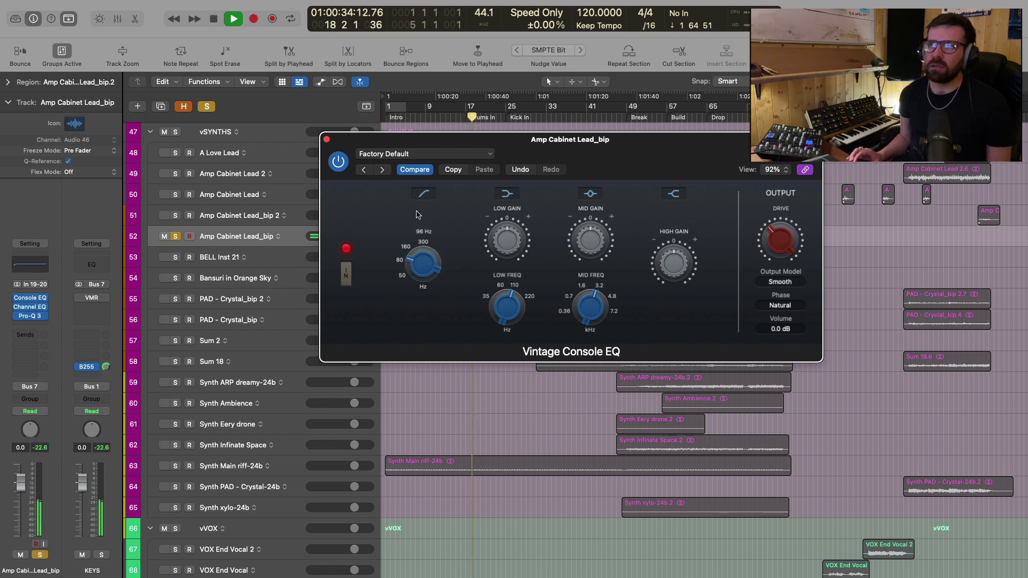
{"action": "mouse_move", "coordinate": [674, 290]}
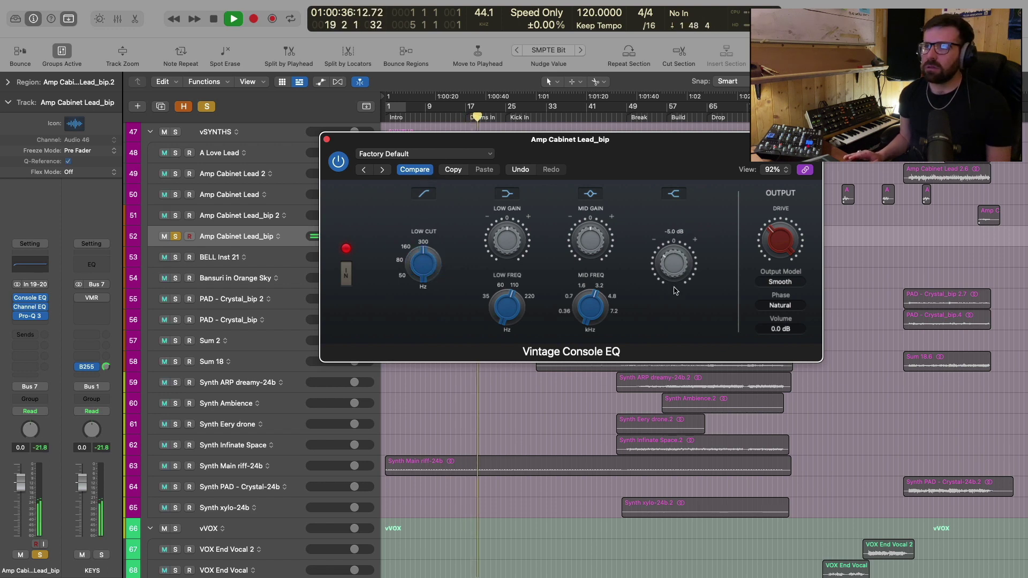
{"action": "mouse_move", "coordinate": [502, 259]}
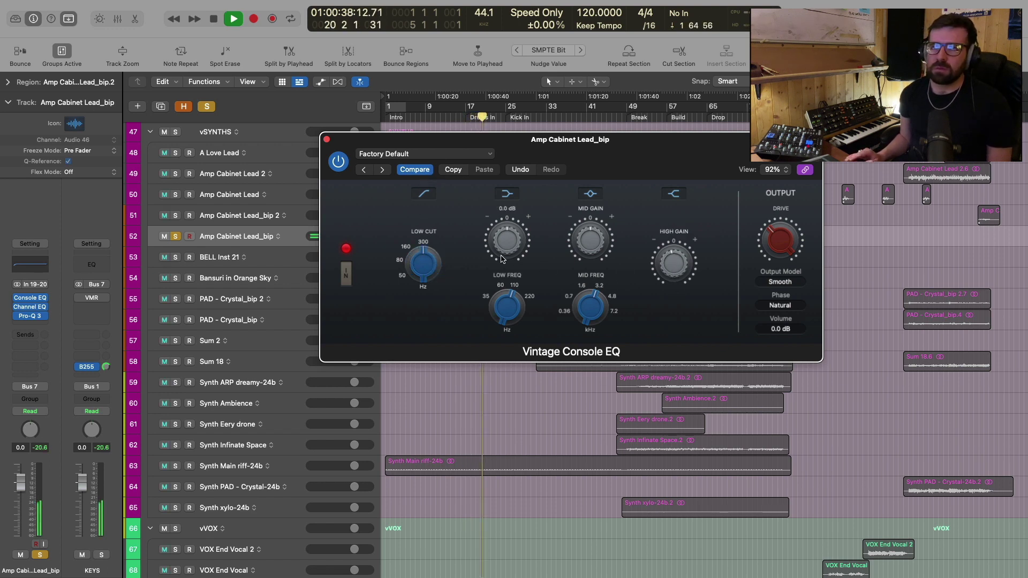
{"action": "key", "text": "space"}
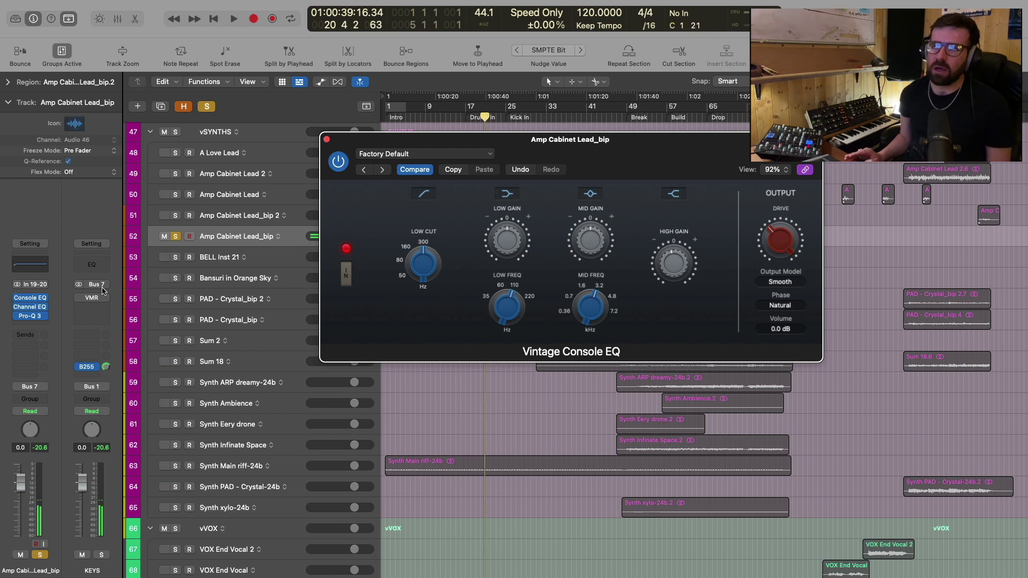
{"action": "mouse_move", "coordinate": [26, 309]}
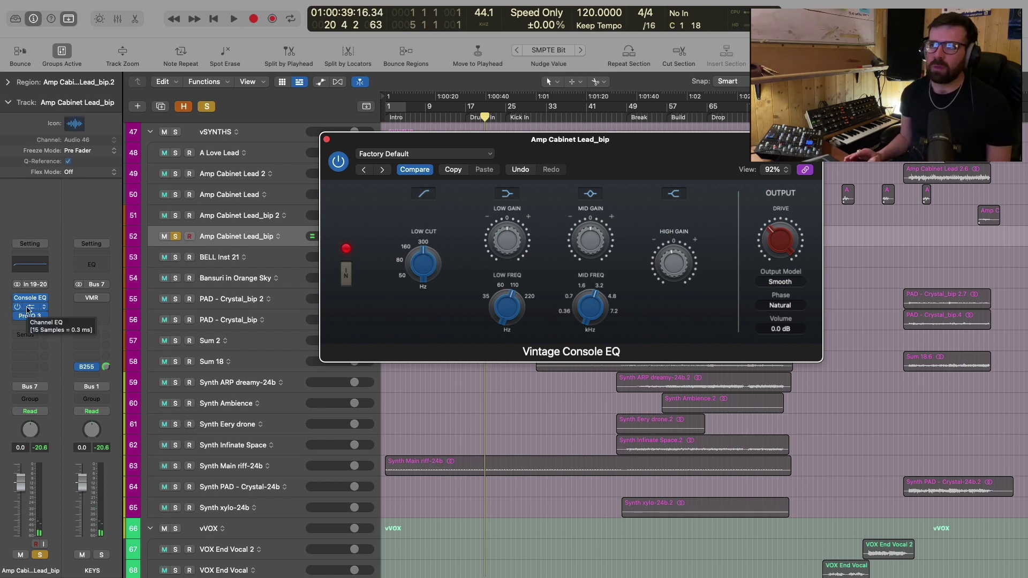
Step: Enable Channel EQ's high-cut band and roll off the highs above about 9850 Hz
{"action": "left_click", "coordinate": [27, 308]}
{"action": "left_click", "coordinate": [921, 191]}
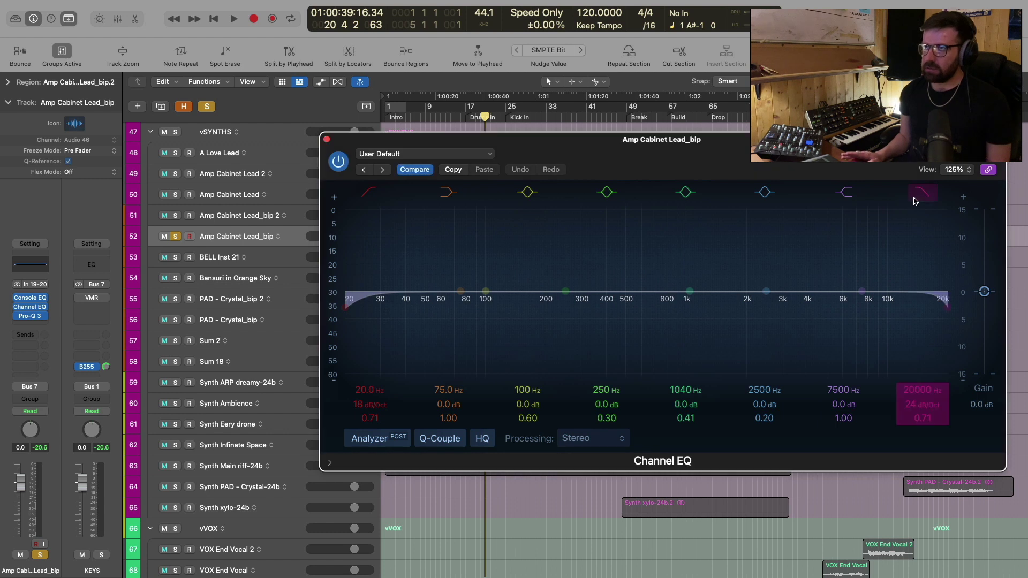
{"action": "left_click_drag", "start_coordinate": [929, 310], "coordinate": [856, 338]}
{"action": "key", "text": "space"}
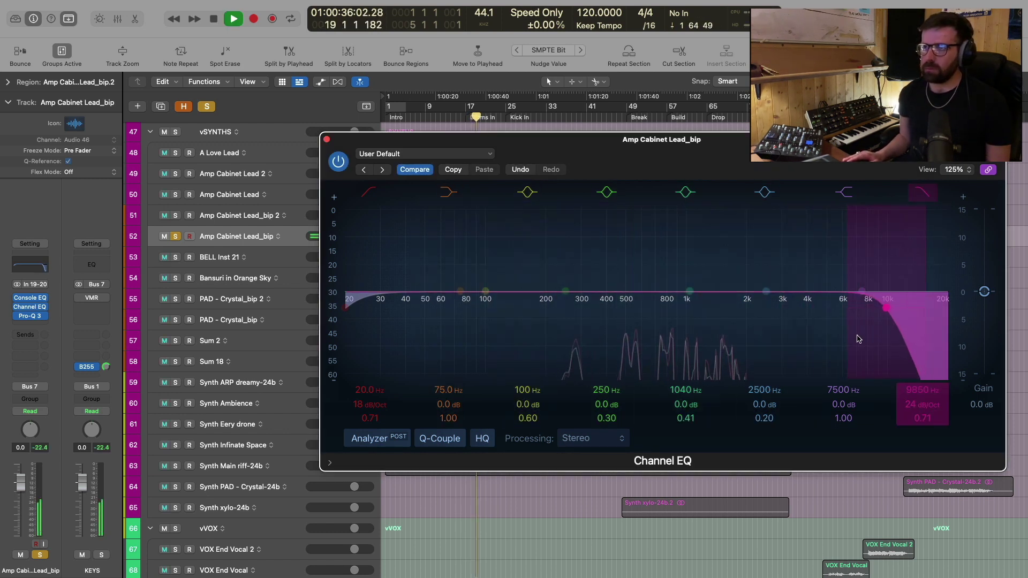
{"action": "key", "text": "space"}
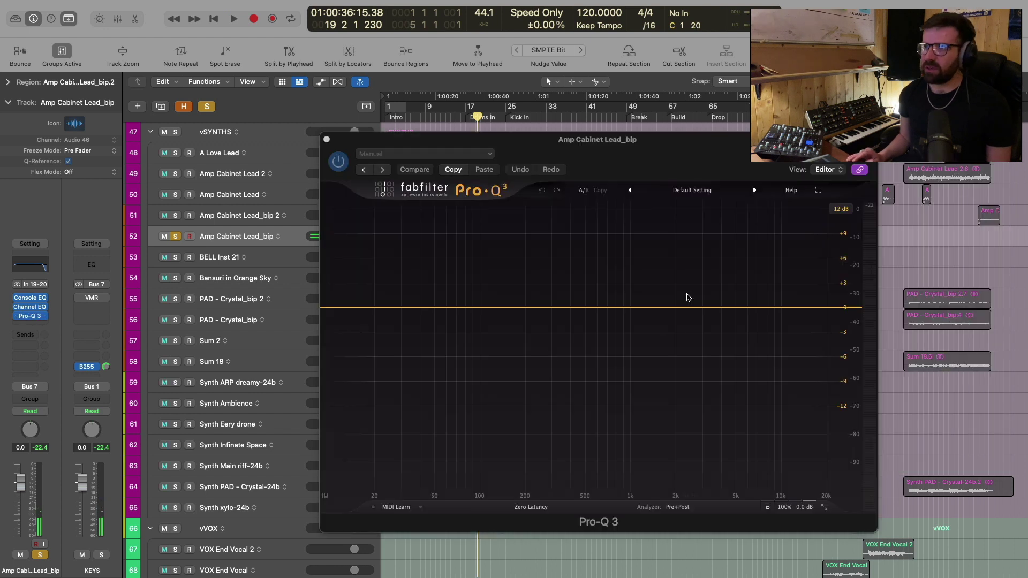
Step: Add a narrow +4.5 dB bell near 1483 Hz in Pro-Q 3
{"action": "left_click_drag", "start_coordinate": [656, 305], "coordinate": [656, 272]}
{"action": "scroll", "coordinate": [656, 272], "scroll_direction": "down", "scroll_amount": 5}
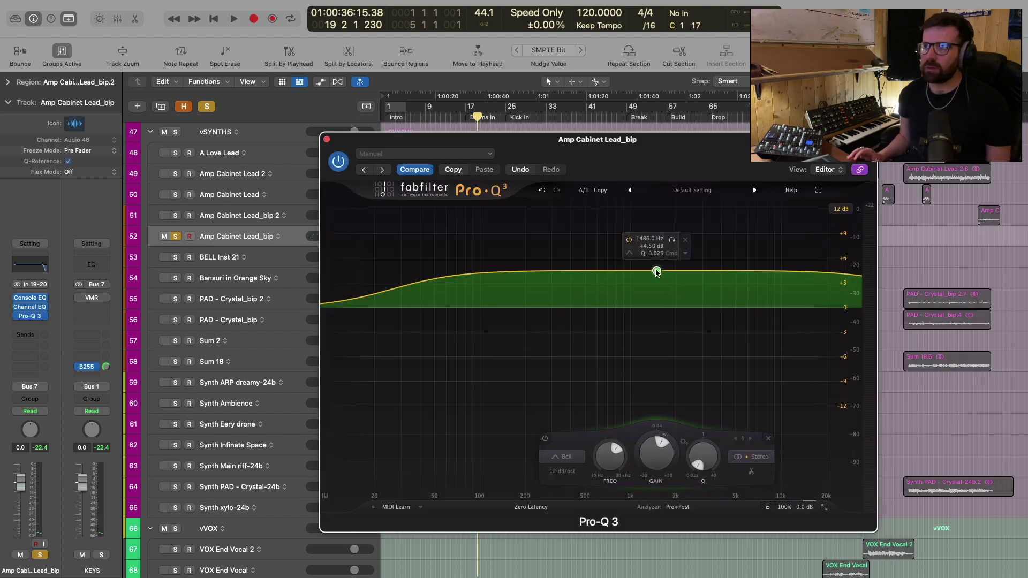
{"action": "scroll", "coordinate": [658, 284], "scroll_direction": "up", "scroll_amount": 10}
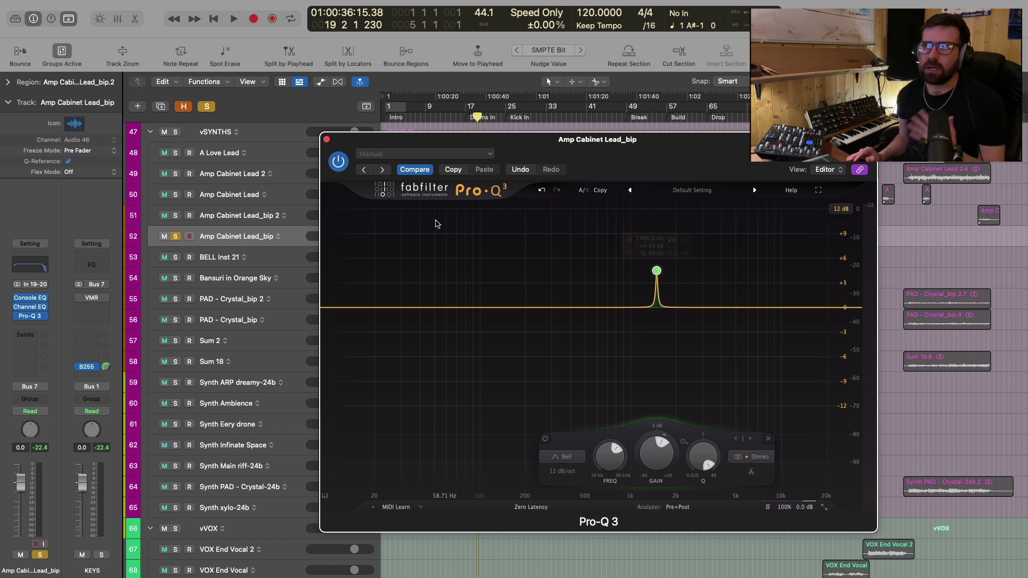
{"action": "left_click", "coordinate": [326, 139]}
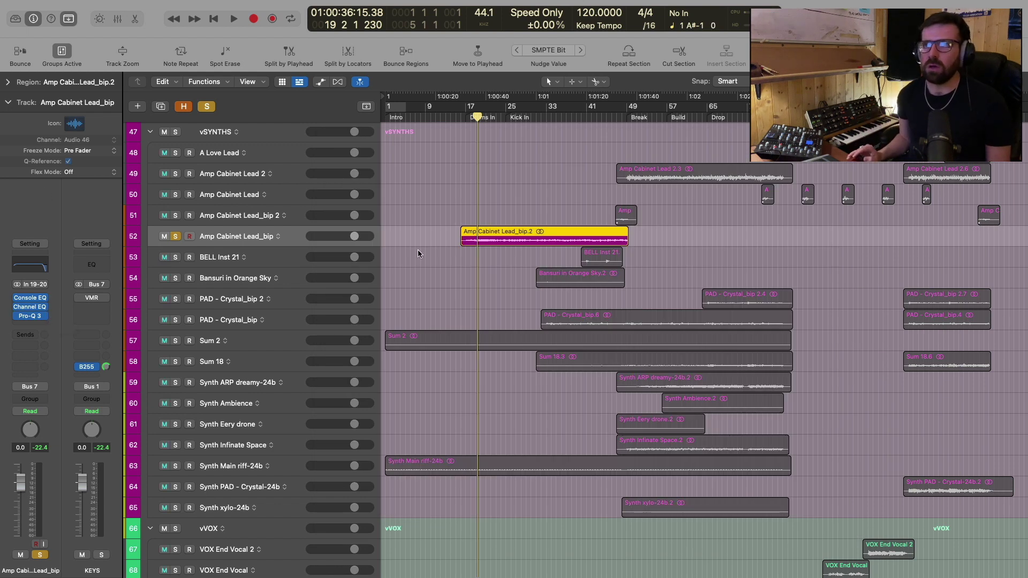
Step: Open the Key Commands editor and search for 'plug-'
{"action": "mouse_move", "coordinate": [123, 2]}
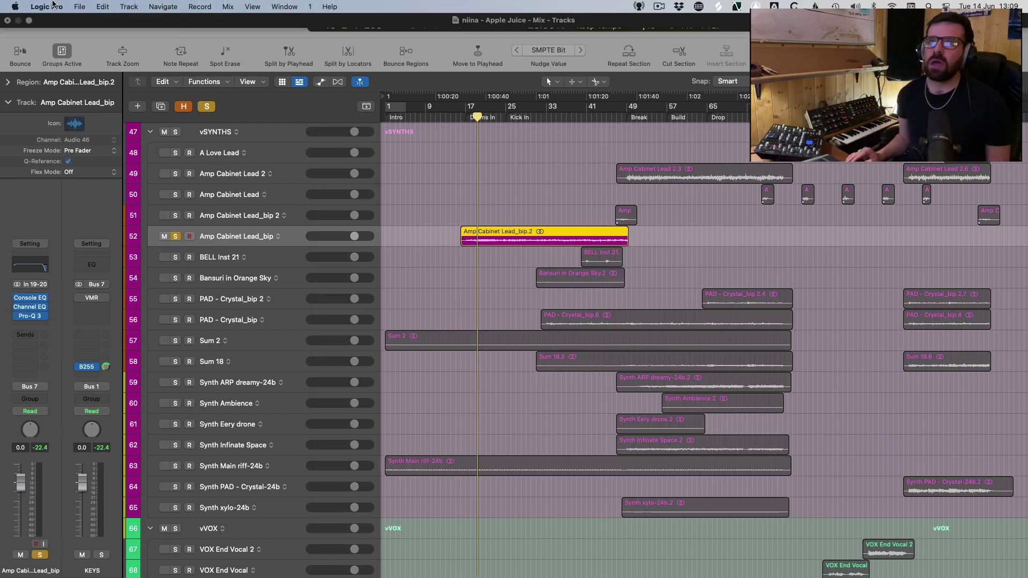
{"action": "left_click", "coordinate": [46, 7]}
{"action": "mouse_move", "coordinate": [81, 63]}
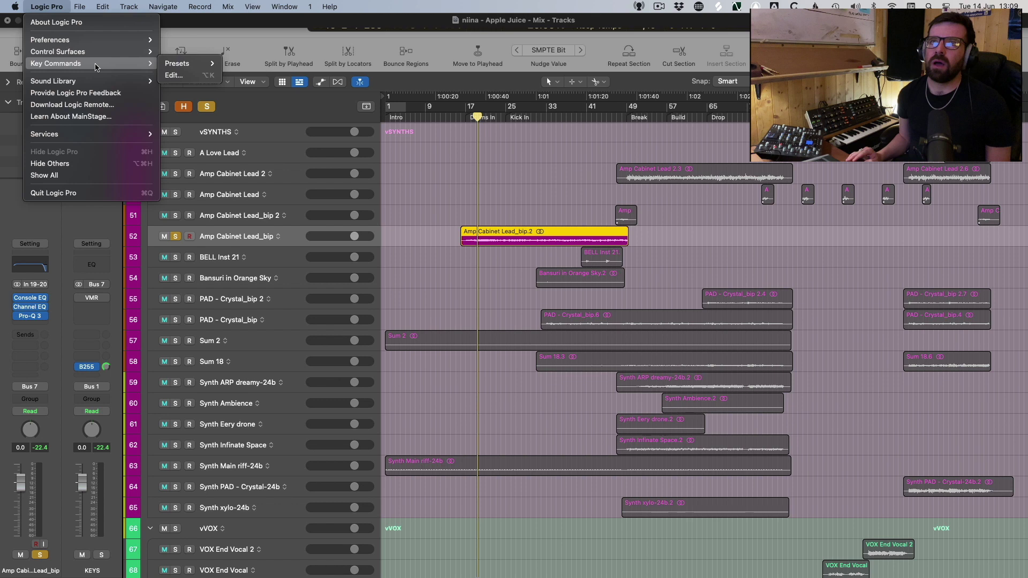
{"action": "left_click", "coordinate": [174, 75]}
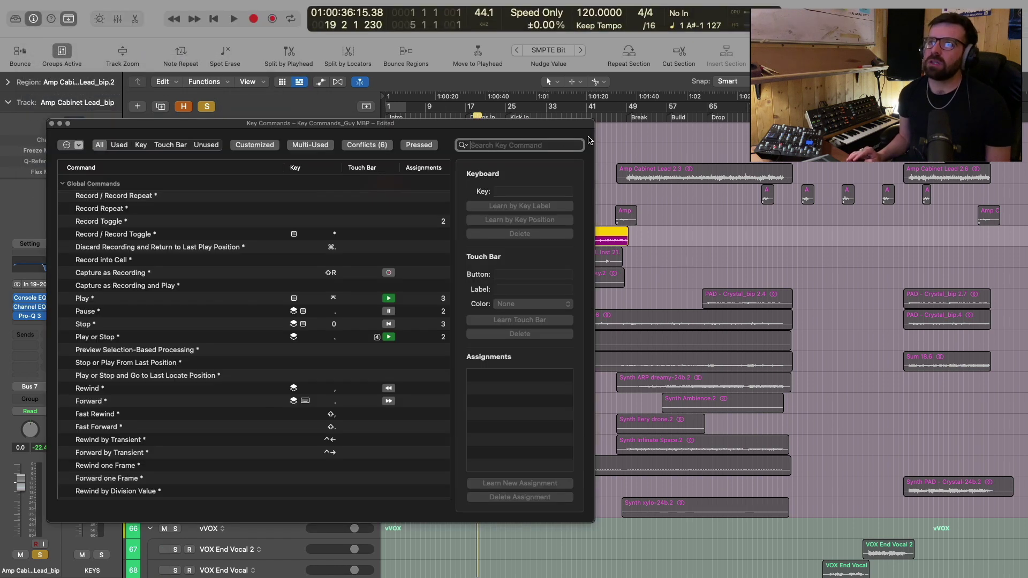
{"action": "type", "text": "plug"}
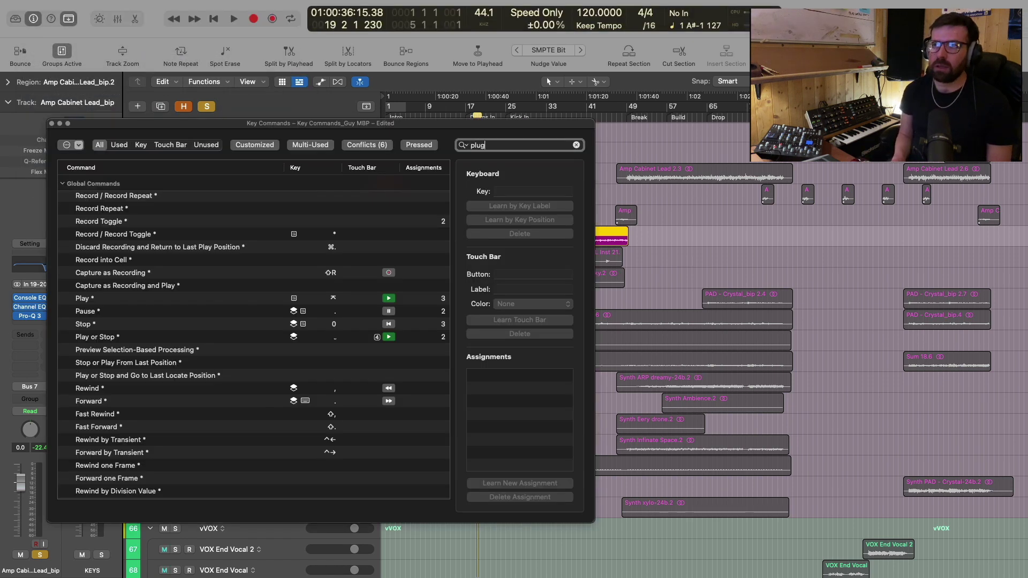
{"action": "type", "text": "-in"}
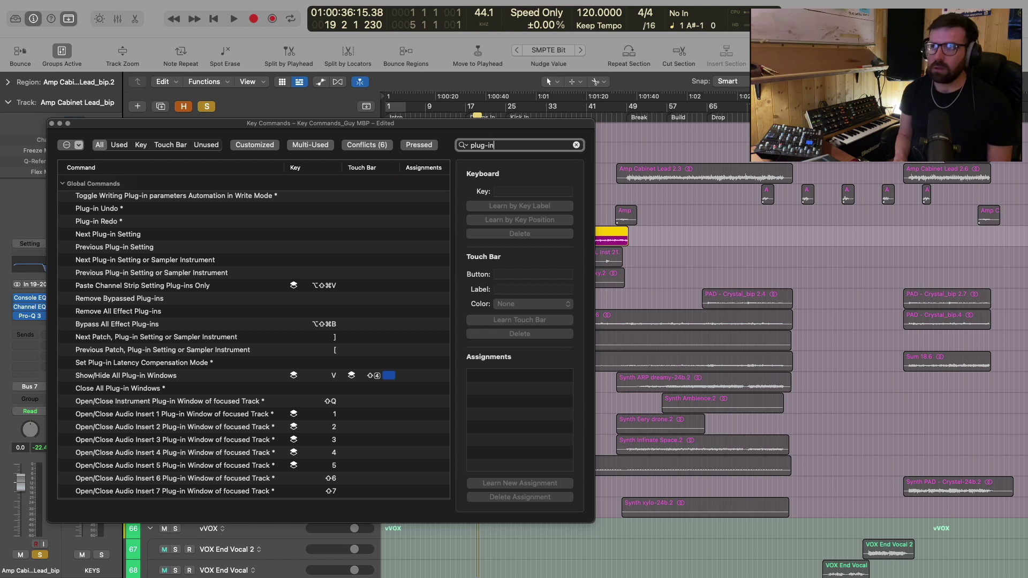
Step: Review the Open/Close Audio Insert 1–13 key commands, ending on Audio Insert 1
{"action": "left_click", "coordinate": [201, 417]}
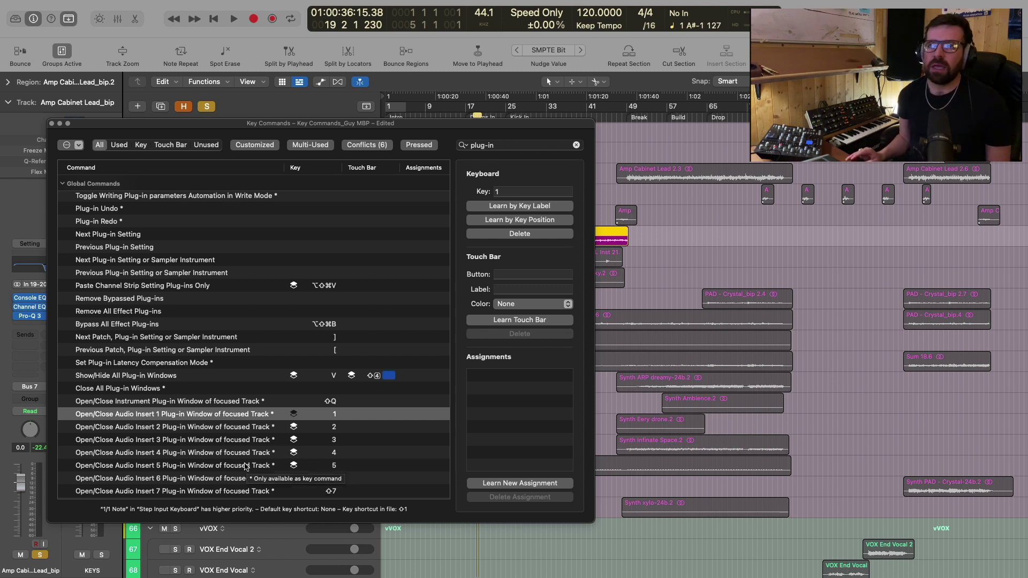
{"action": "scroll", "coordinate": [242, 467], "scroll_direction": "down", "scroll_amount": 3}
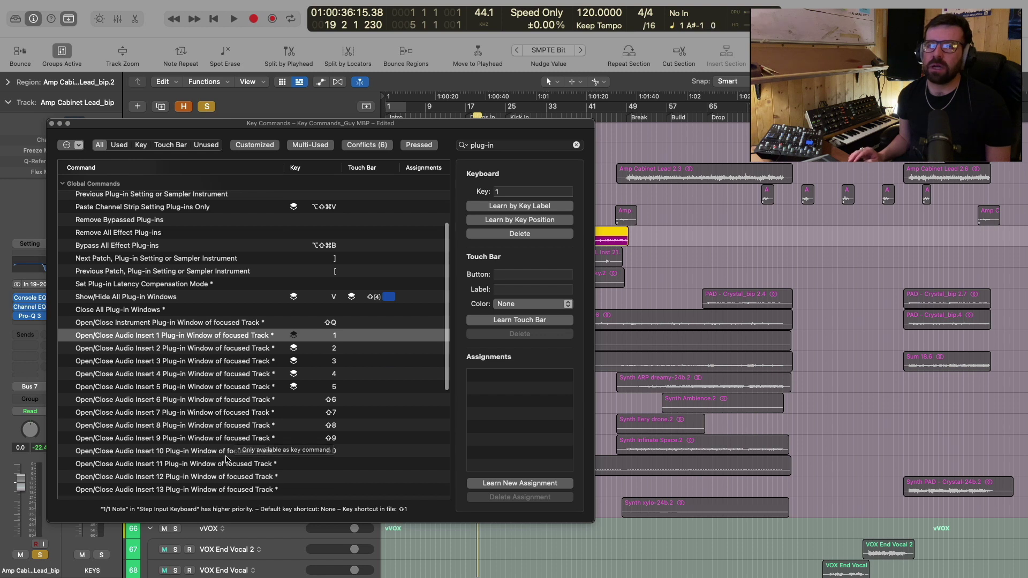
{"action": "left_click", "coordinate": [216, 488], "text": "shift"}
{"action": "scroll", "coordinate": [216, 484], "scroll_direction": "down", "scroll_amount": 3}
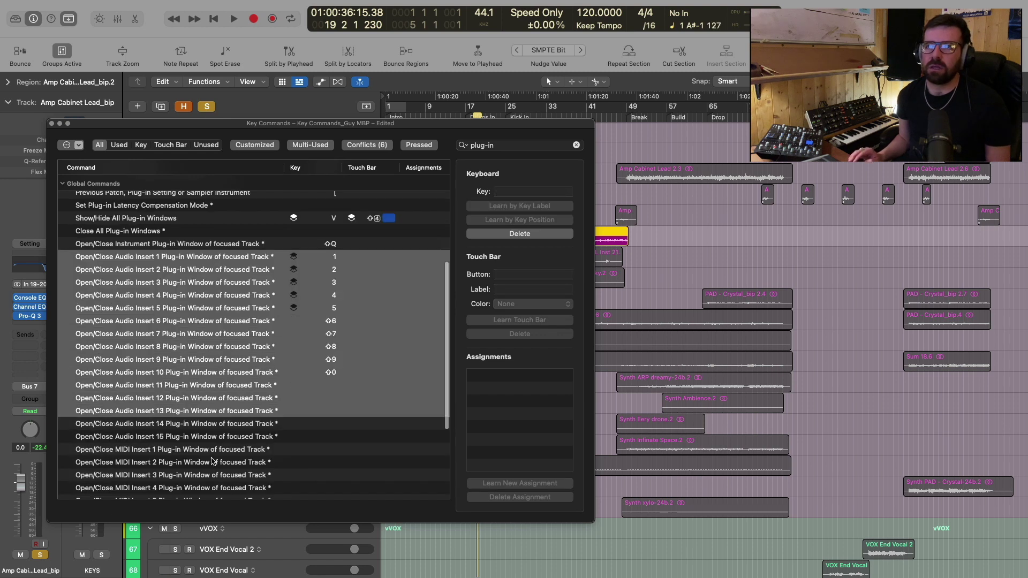
{"action": "scroll", "coordinate": [199, 431], "scroll_direction": "up", "scroll_amount": 3}
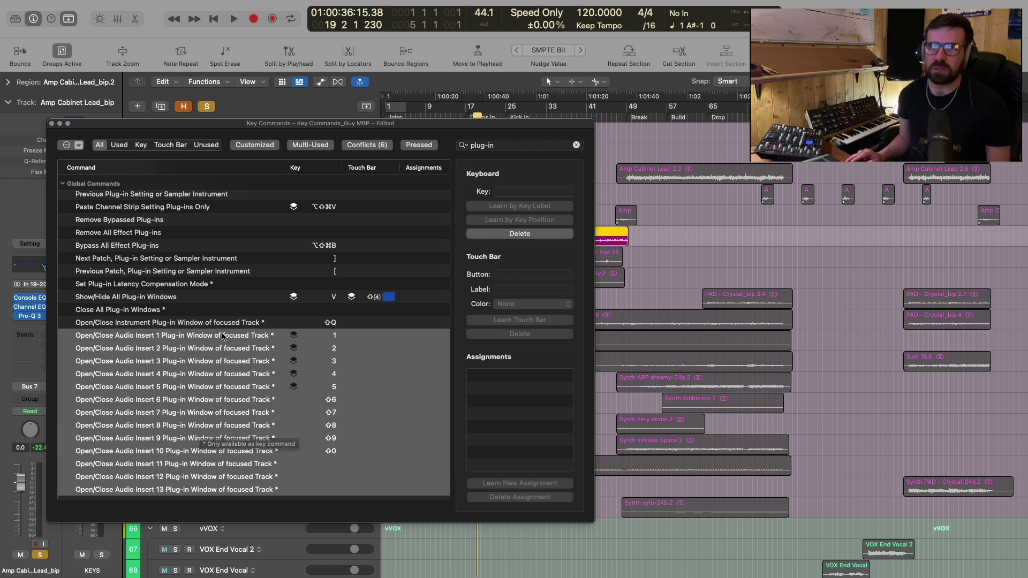
{"action": "left_click", "coordinate": [228, 336]}
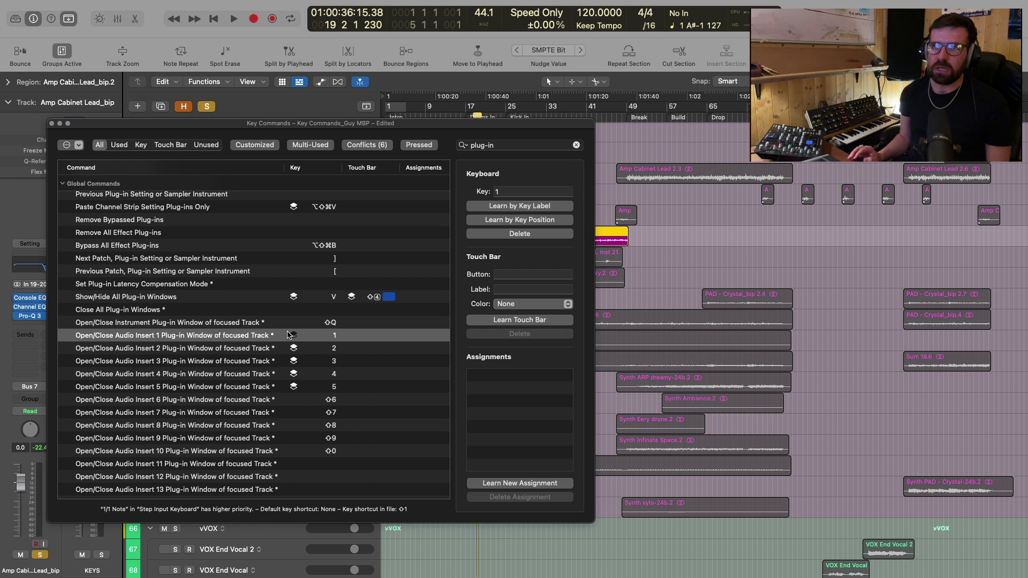
Step: Show the Mixer in the main window behind the Key Commands editor
{"action": "left_click", "coordinate": [309, 6]}
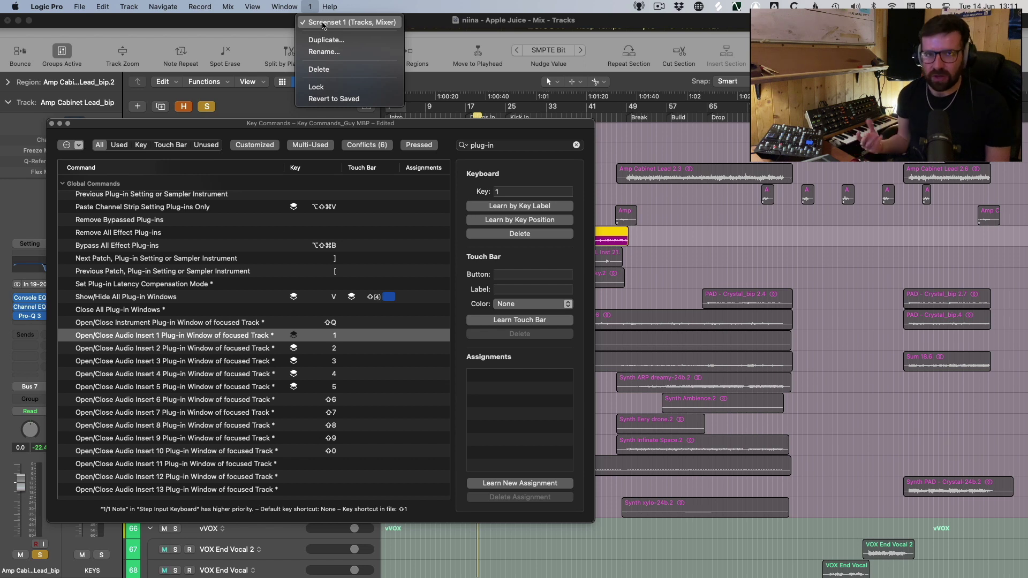
{"action": "left_click", "coordinate": [323, 22]}
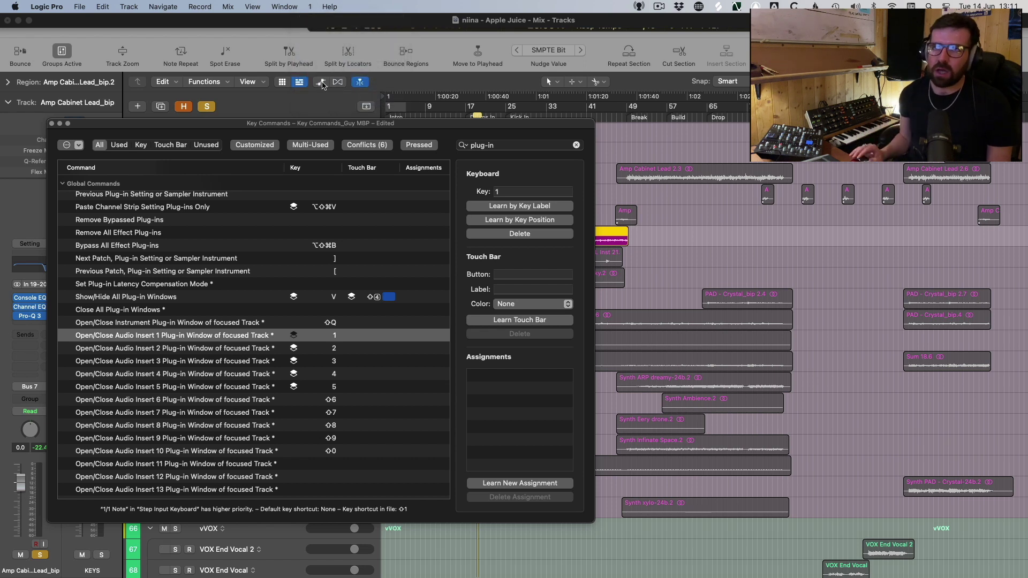
{"action": "key", "text": "x"}
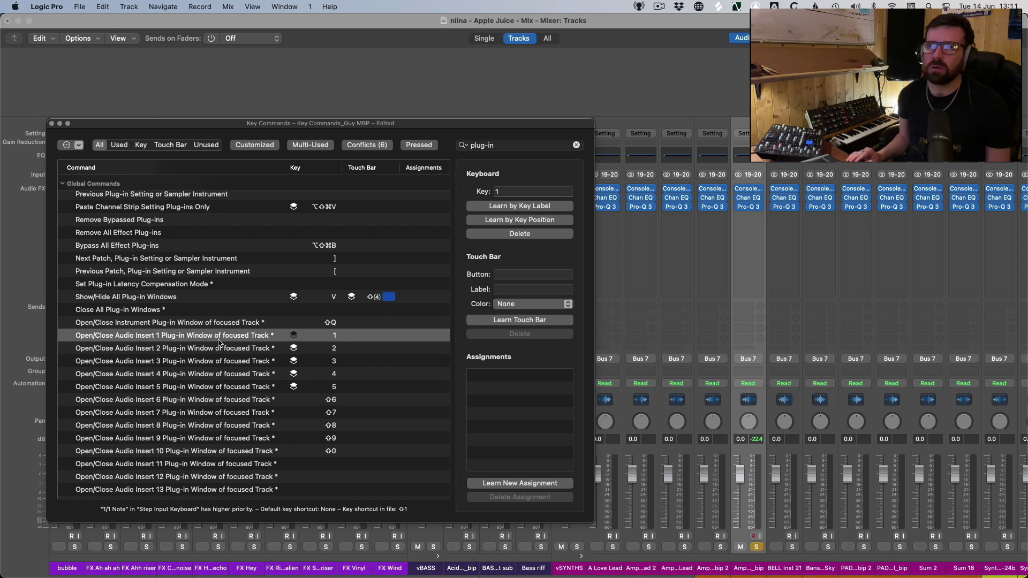
Step: Check the keys for Audio Insert 2, 3 and 5, then close the Key Commands editor
{"action": "left_click", "coordinate": [516, 212]}
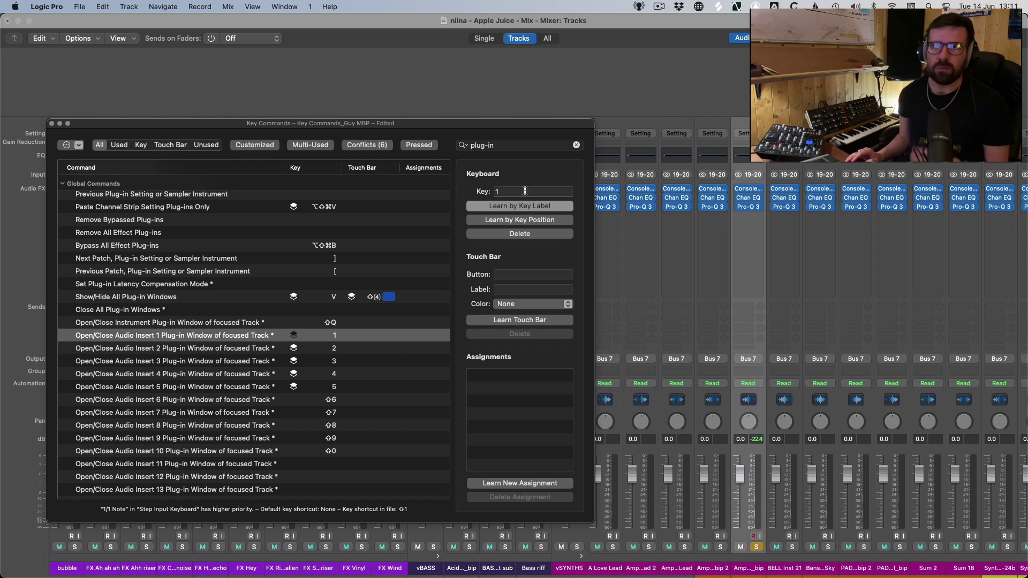
{"action": "key", "text": "Down"}
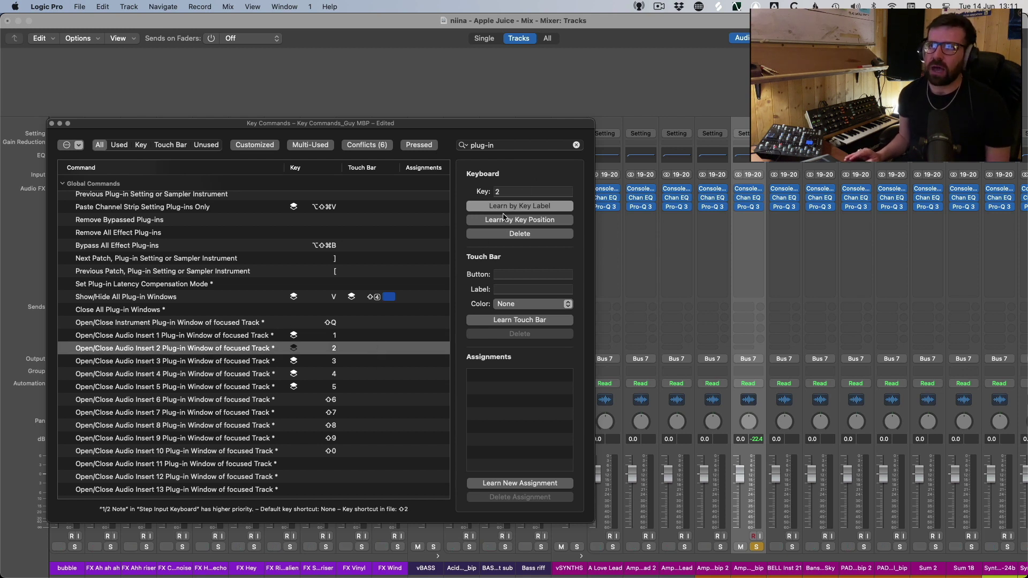
{"action": "left_click", "coordinate": [505, 212]}
{"action": "left_click", "coordinate": [345, 362]}
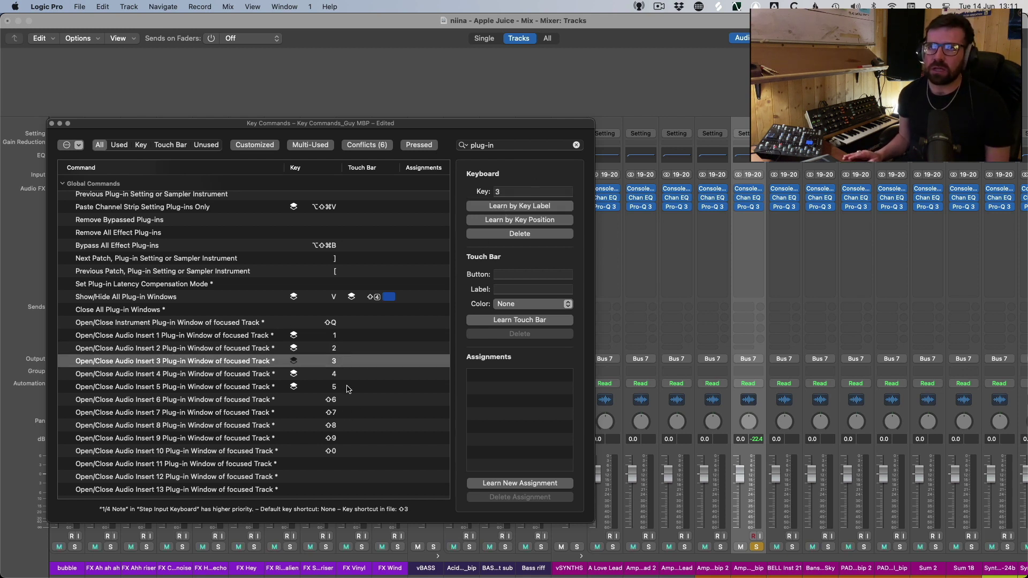
{"action": "left_click", "coordinate": [349, 389]}
{"action": "left_click", "coordinate": [352, 340]}
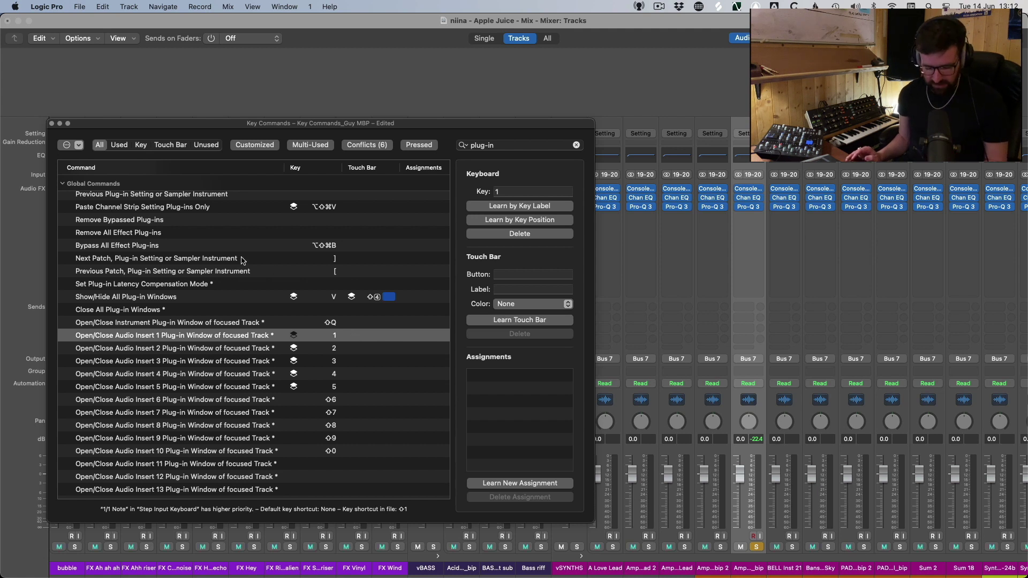
{"action": "left_click", "coordinate": [52, 123]}
Step: Return to the tracks, start playback and lower Amp Cabinet Lead_bip to -17.8 dB
{"action": "key", "text": "super+w"}
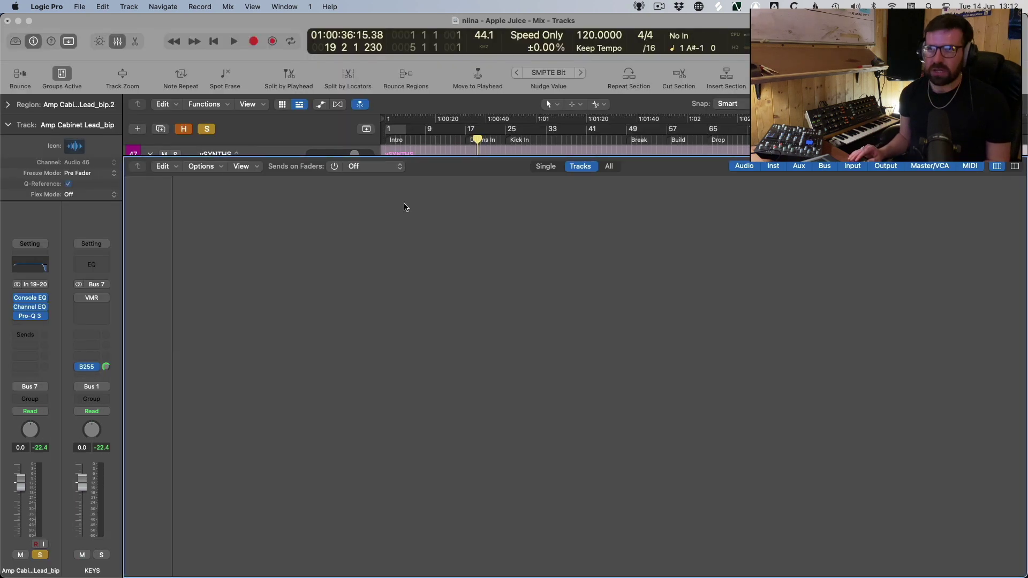
{"action": "key", "text": "space"}
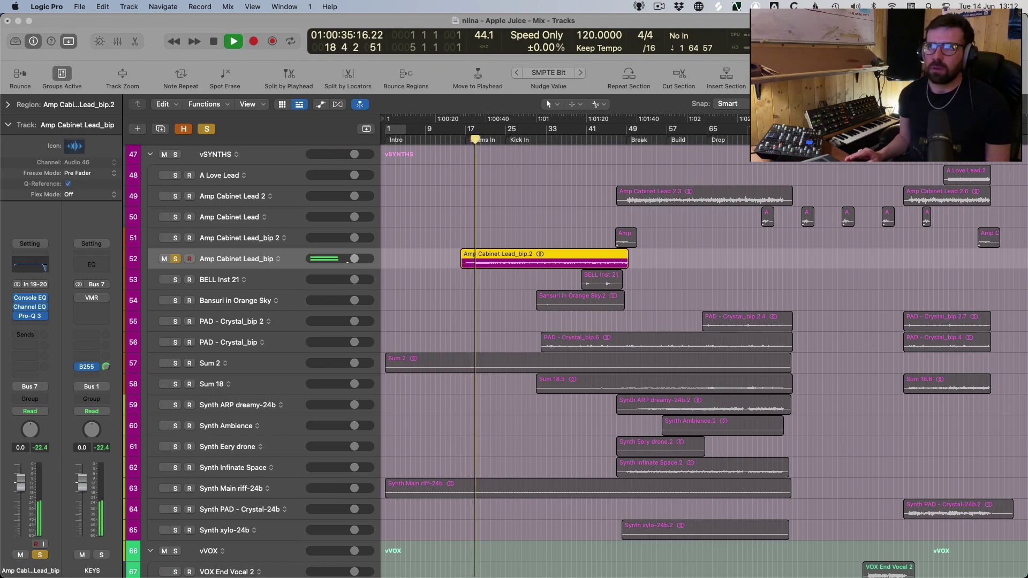
{"action": "left_click_drag", "start_coordinate": [358, 266], "coordinate": [289, 269]}
Step: Cycle Amp Cabinet Lead_bip through its Vintage Console EQ, Channel EQ and Pro-Q 3 windows
{"action": "key", "text": "e"}
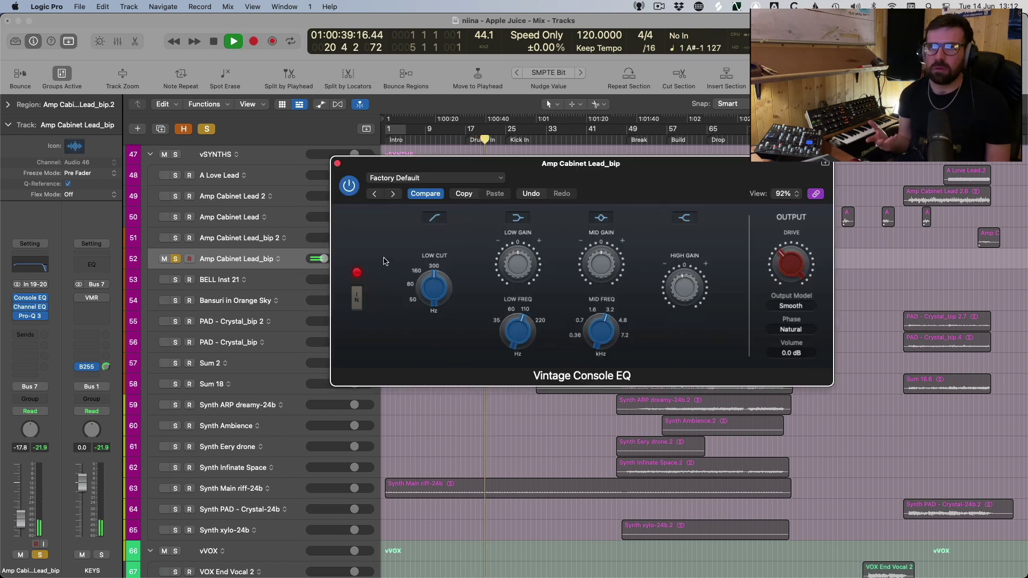
{"action": "key", "text": "e"}
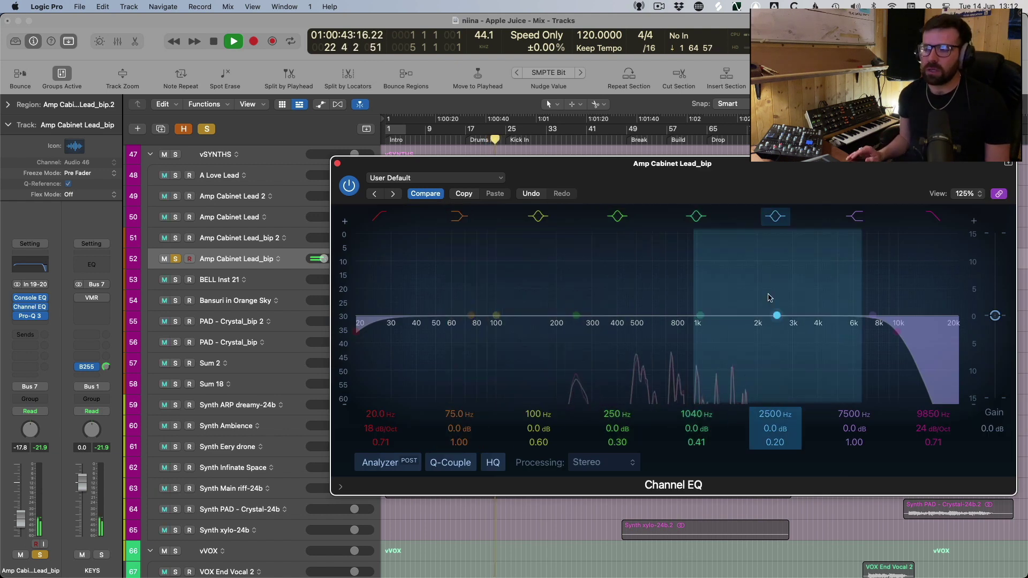
{"action": "key", "text": "e"}
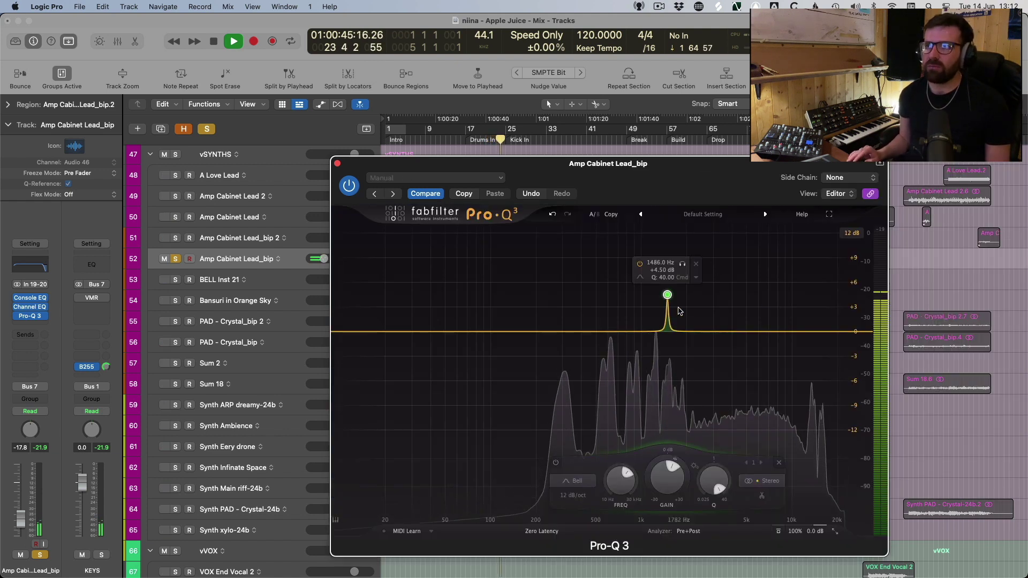
{"action": "key", "text": "e"}
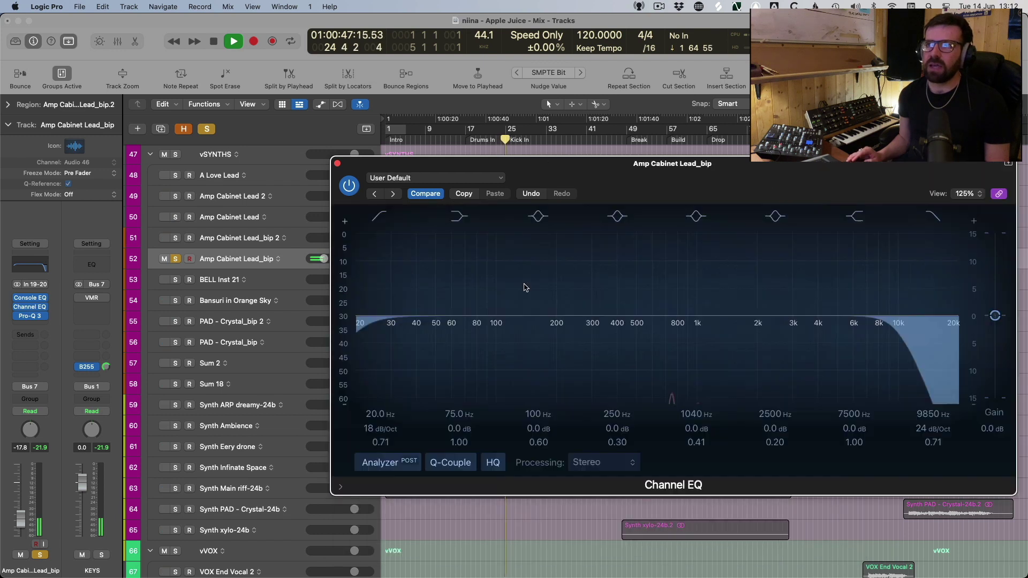
{"action": "key", "text": "e"}
{"action": "key", "text": "e"}
{"action": "key", "text": "space"}
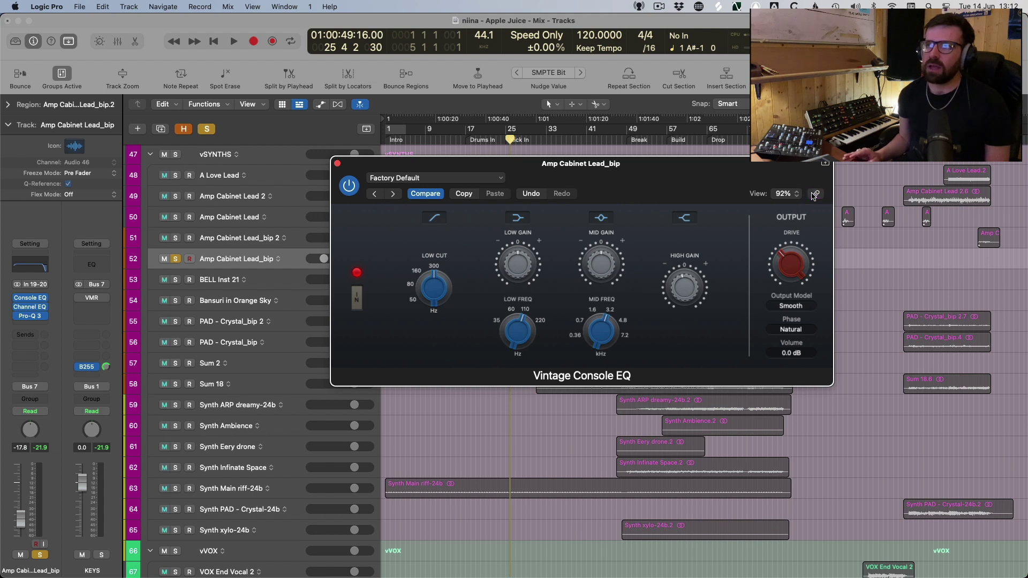
Step: Close the extra Pro-Q 3 and Channel EQ windows, then switch between the EQ windows again
{"action": "key", "text": "e"}
{"action": "key", "text": "e"}
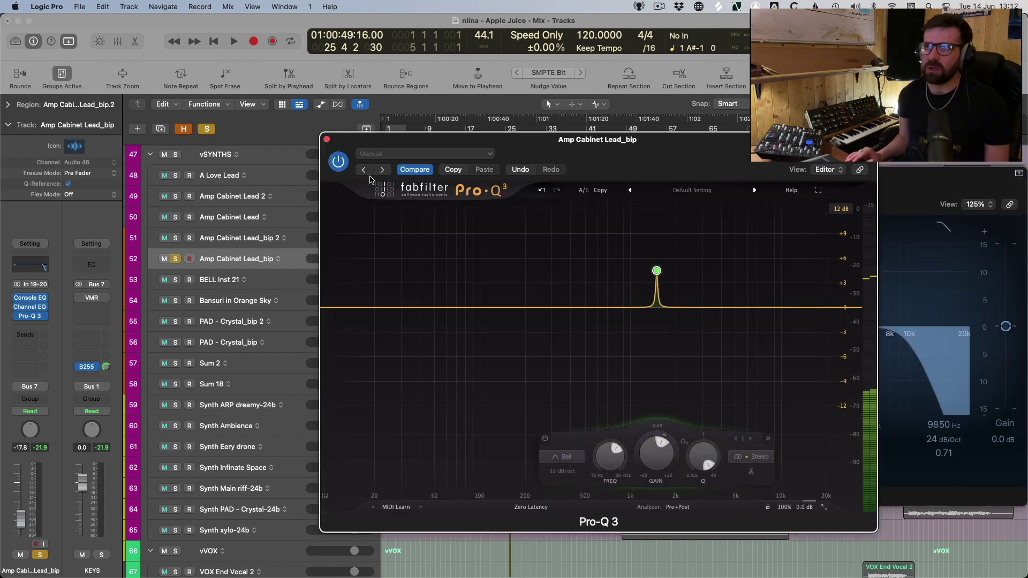
{"action": "left_click", "coordinate": [327, 140]}
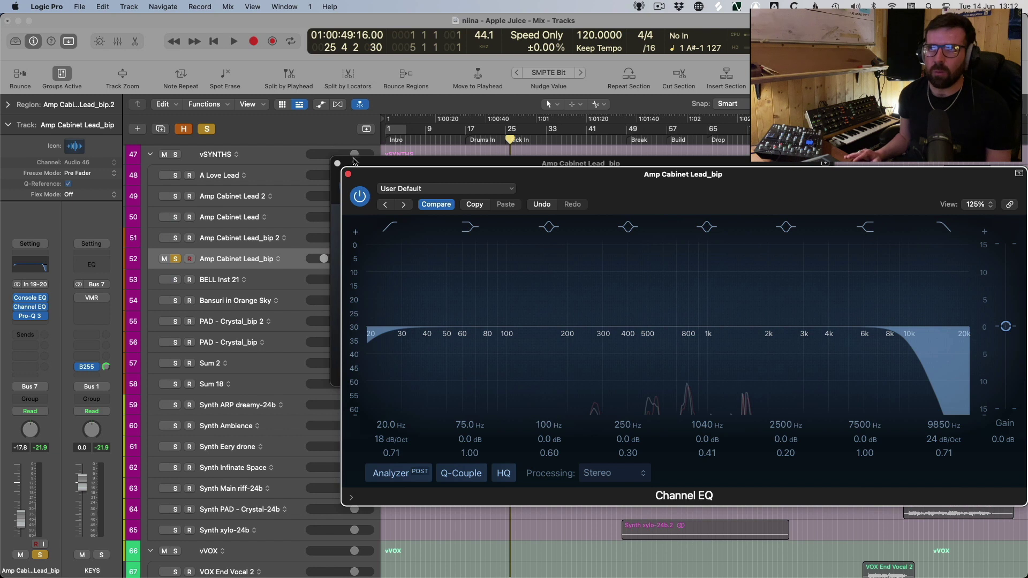
{"action": "left_click", "coordinate": [348, 175]}
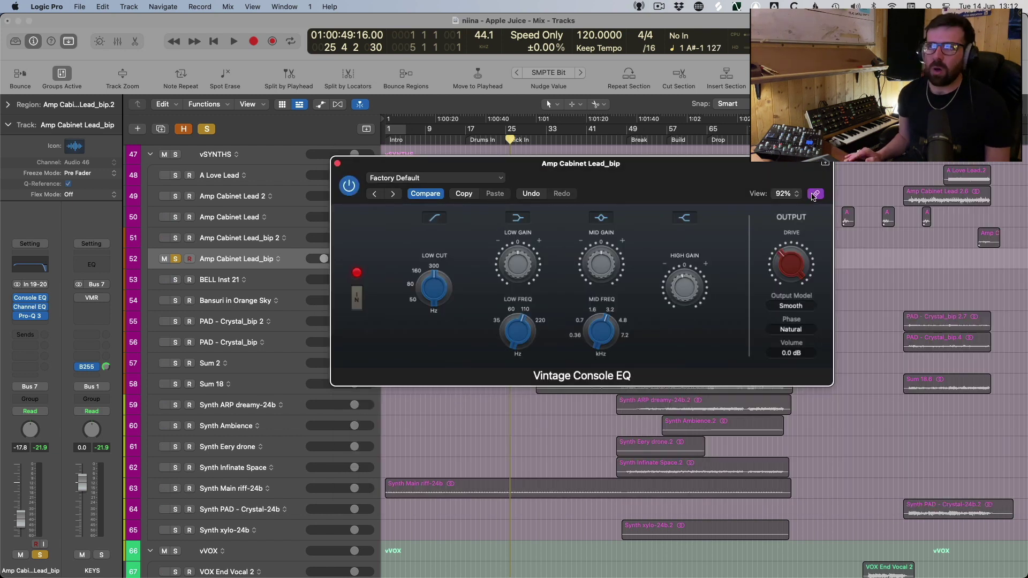
{"action": "key", "text": "e"}
{"action": "key", "text": "e"}
{"action": "key", "text": "e"}
{"action": "key", "text": "e"}
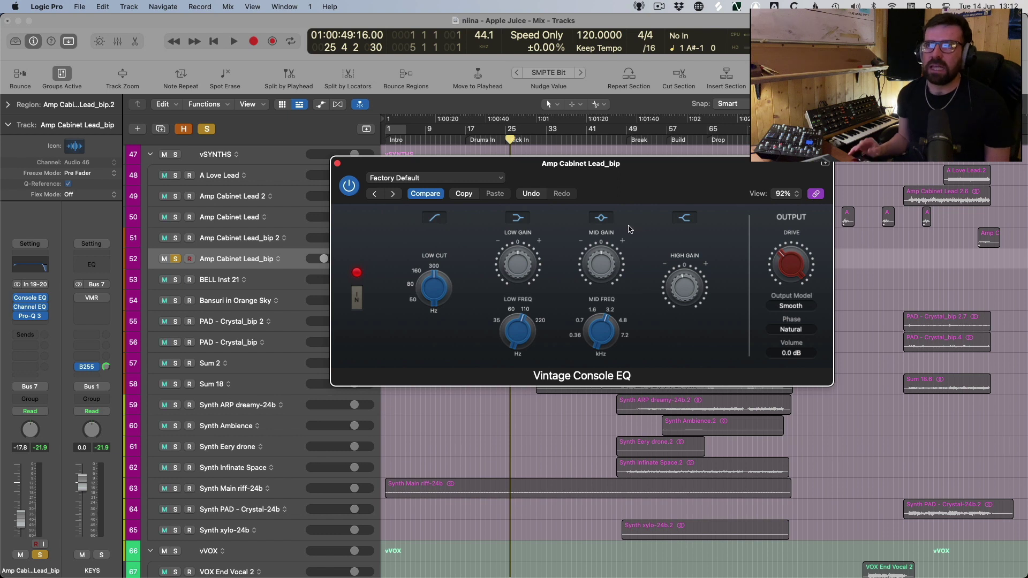
{"action": "key", "text": "e"}
{"action": "key", "text": "e"}
{"action": "key", "text": "e"}
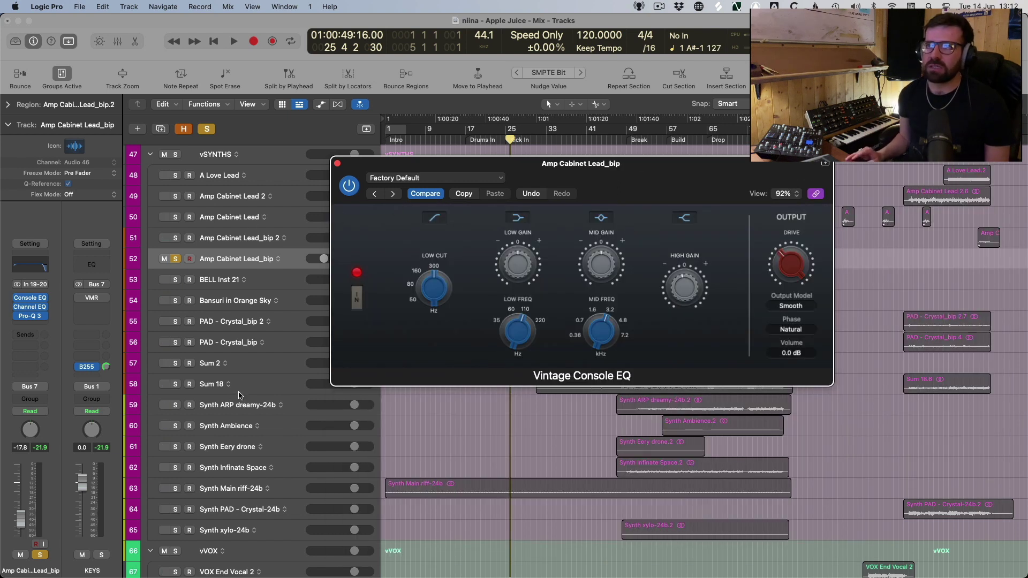
Step: On Sum 18, add a narrow -4.78 dB Pro-Q 3 bell near 1469 Hz, then close the plug-in
{"action": "left_click", "coordinate": [262, 381]}
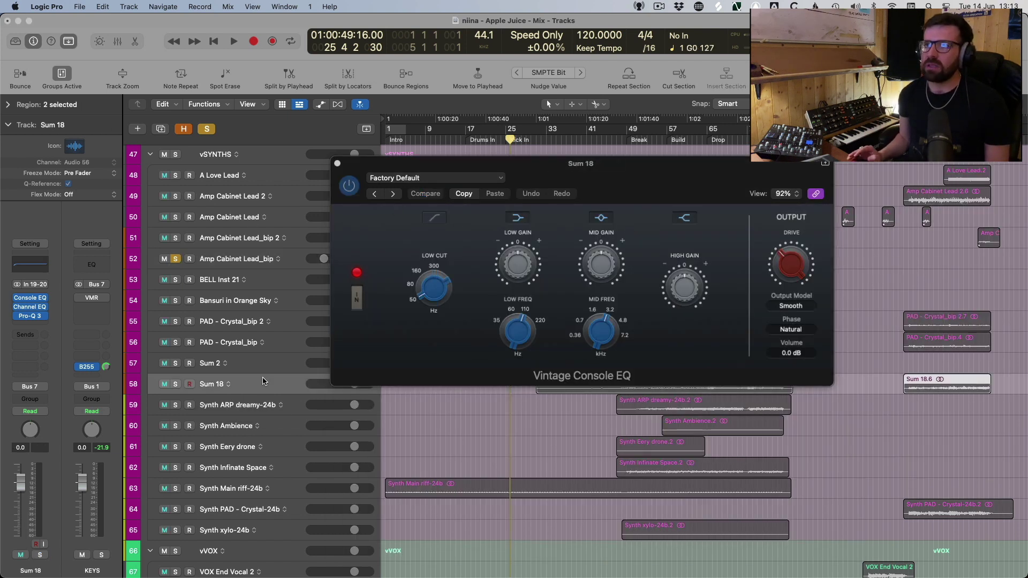
{"action": "key", "text": "e"}
{"action": "key", "text": "e"}
{"action": "key", "text": "e"}
{"action": "key", "text": "e"}
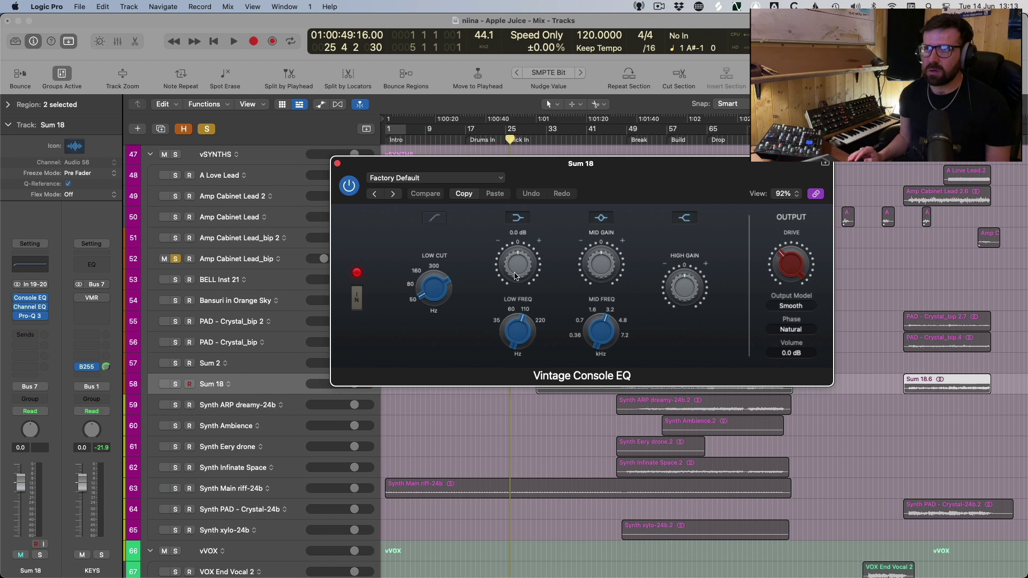
{"action": "key", "text": "e"}
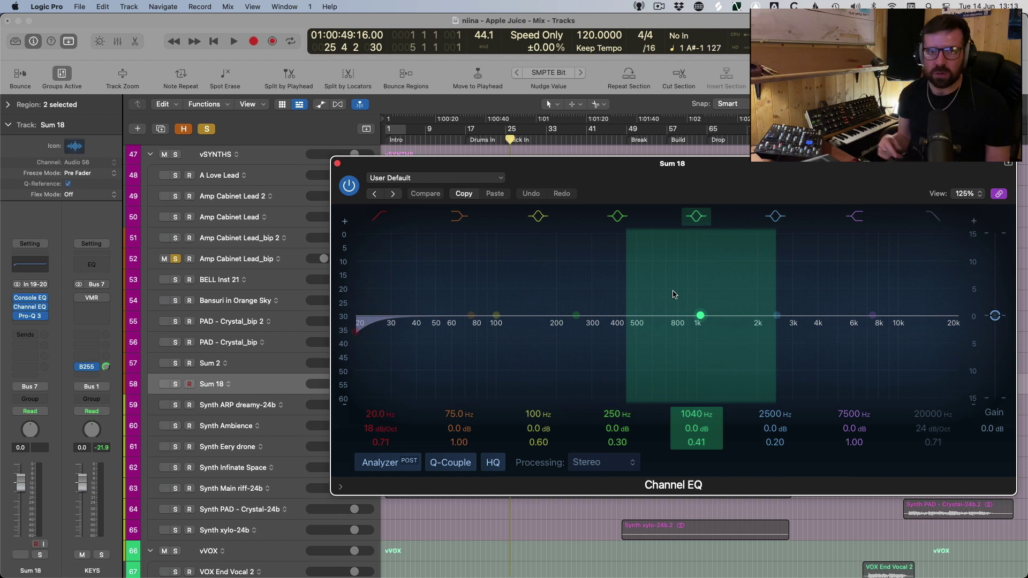
{"action": "key", "text": "e"}
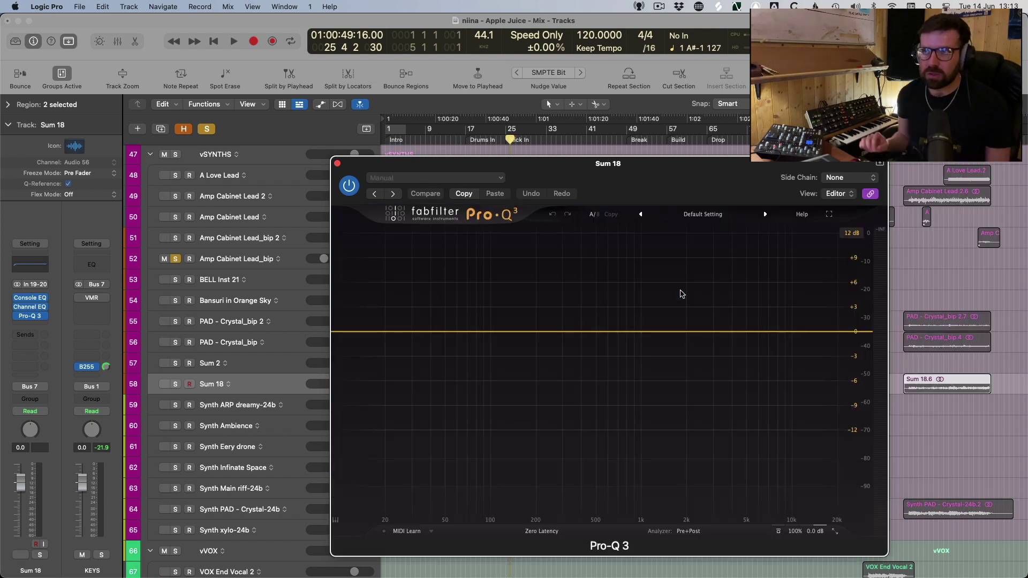
{"action": "left_click_drag", "start_coordinate": [638, 332], "coordinate": [716, 416]}
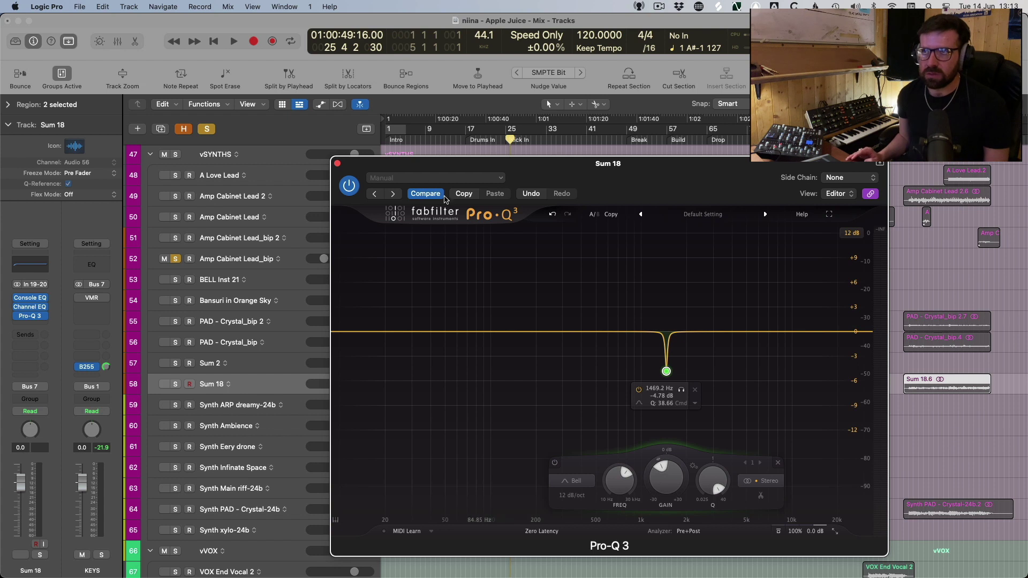
{"action": "left_click", "coordinate": [337, 163]}
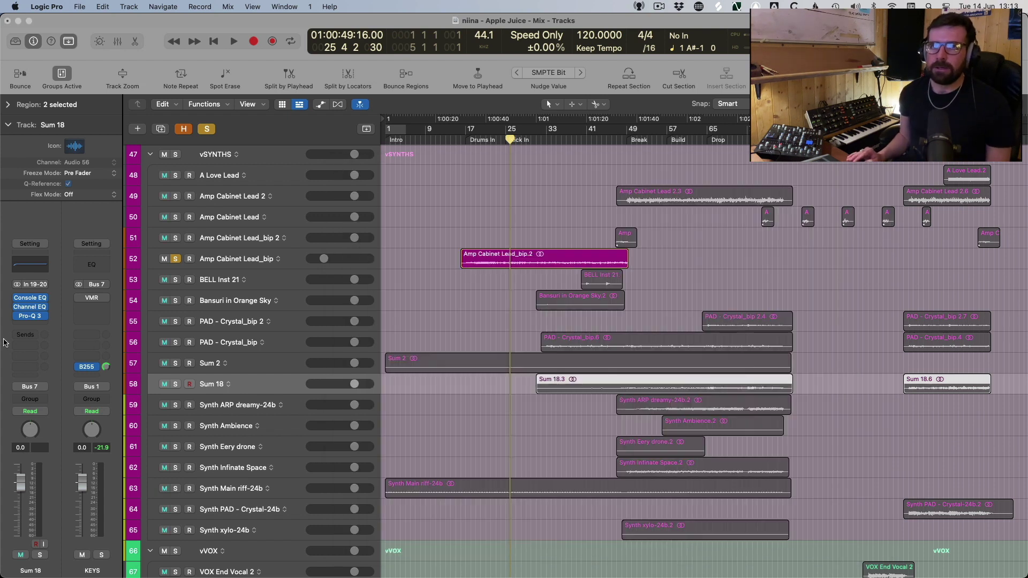
Step: Insert a Dynamics Compressor on Sum 18 after its three EQs, then close its window
{"action": "left_click", "coordinate": [30, 325]}
{"action": "mouse_move", "coordinate": [91, 483]}
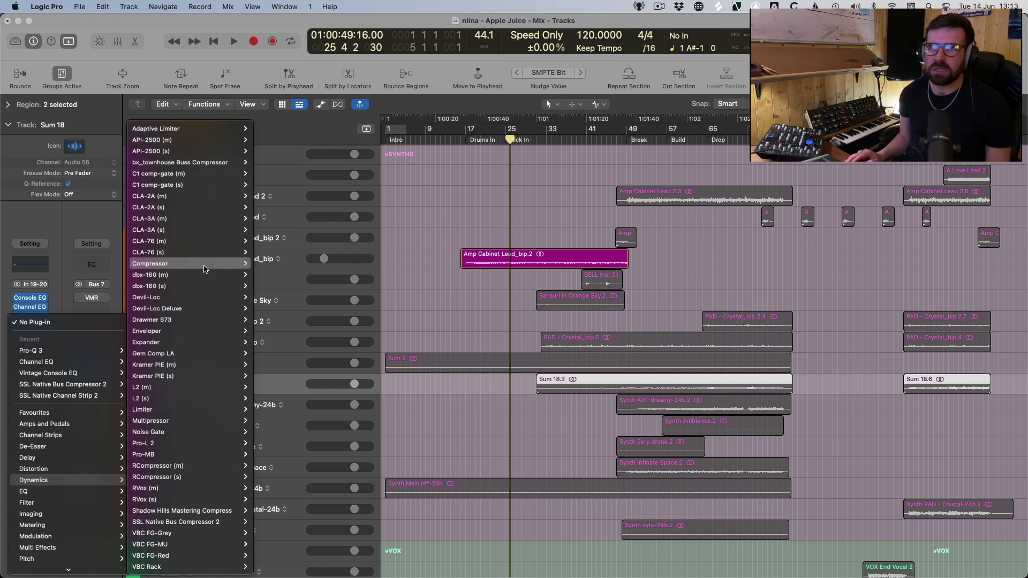
{"action": "left_click", "coordinate": [267, 262]}
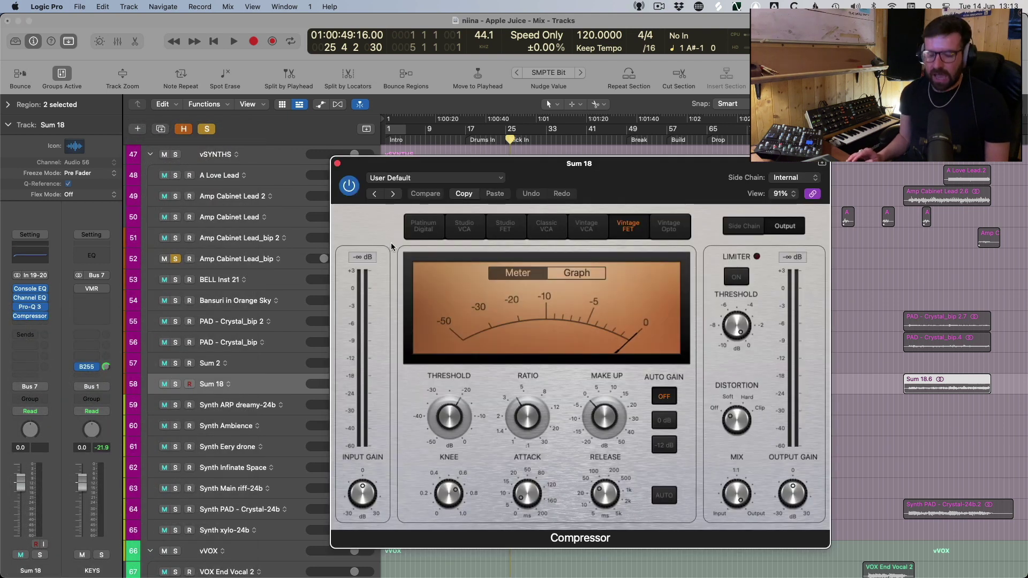
{"action": "key", "text": "v"}
{"action": "key", "text": "v"}
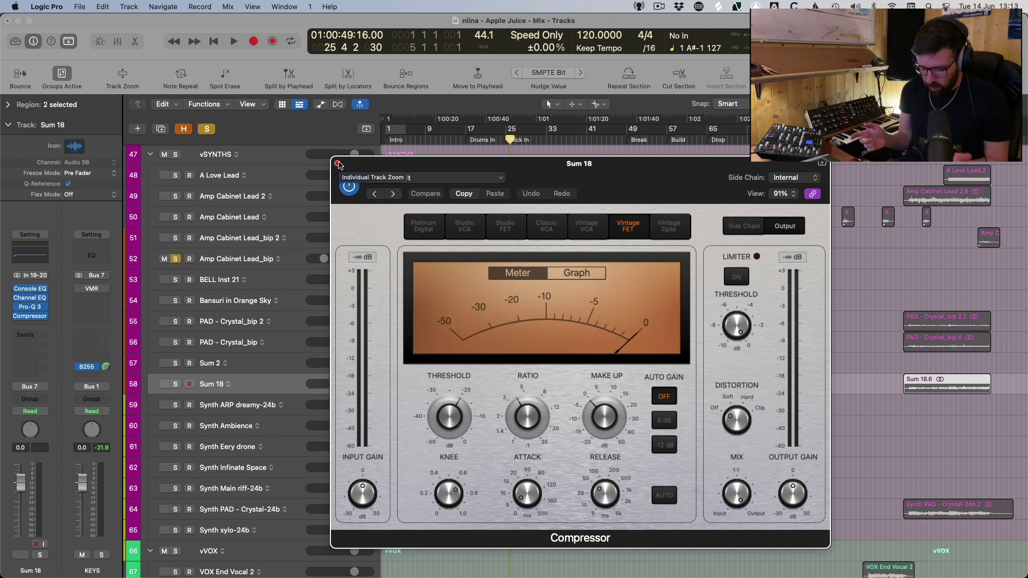
{"action": "left_click", "coordinate": [337, 164]}
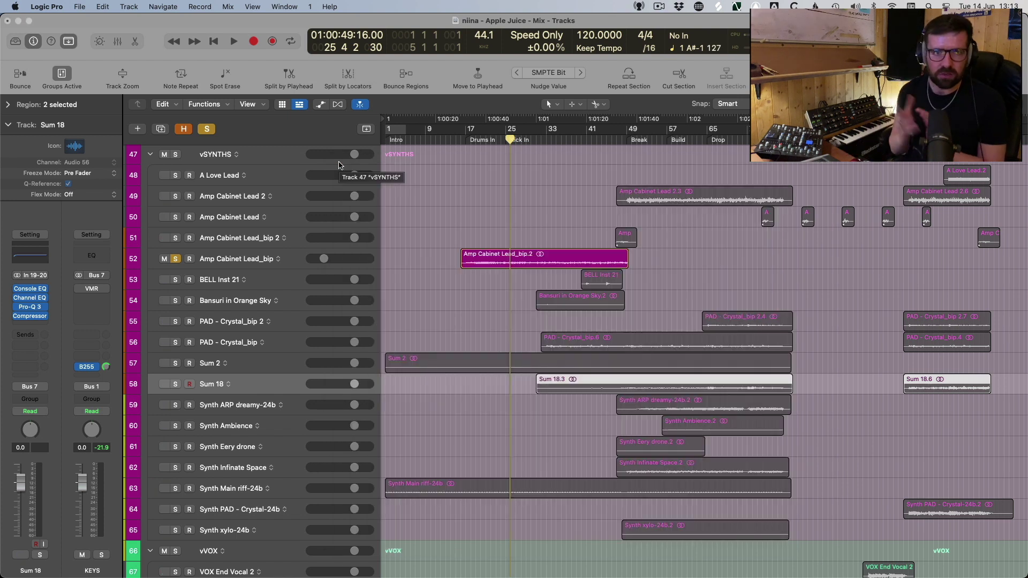
Step: Set Sum 18's Compressor slot to No Plug-in, then toggle the Mixer on and off
{"action": "left_click", "coordinate": [47, 316]}
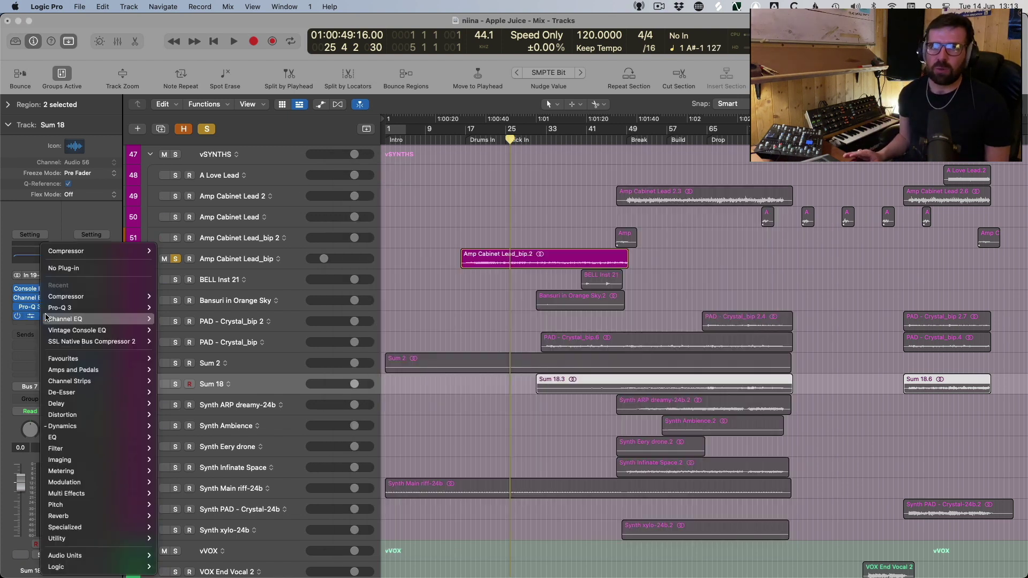
{"action": "left_click", "coordinate": [79, 268]}
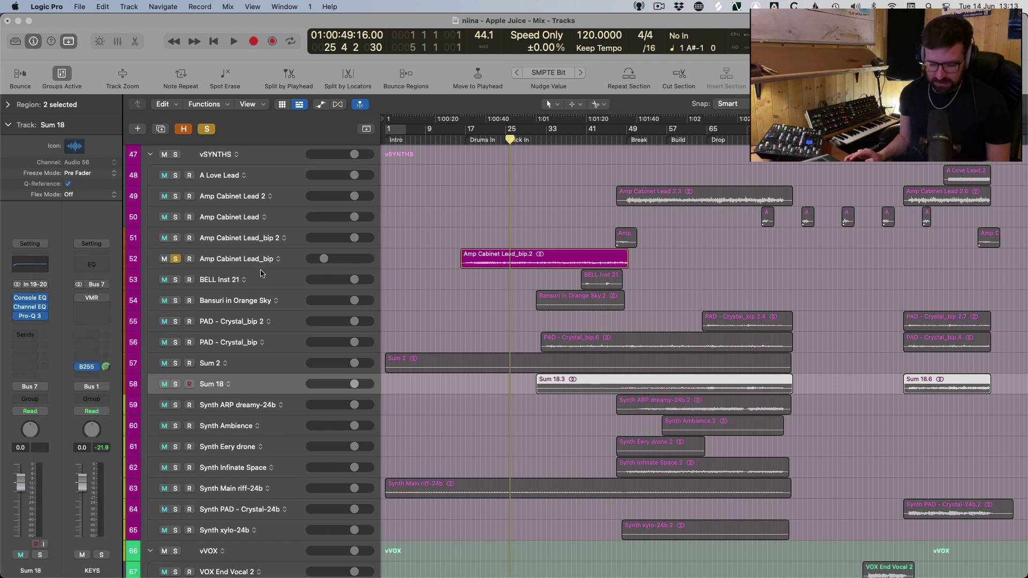
{"action": "key", "text": "x"}
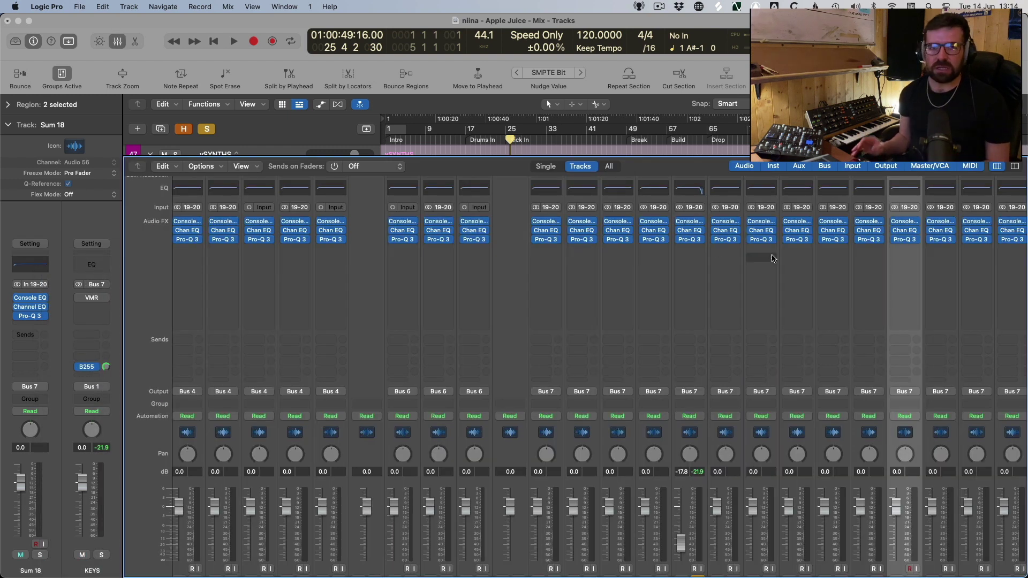
{"action": "key", "text": "x"}
Step: Open, close and reopen Sum 18's Vintage Console EQ window
{"action": "key", "text": "v"}
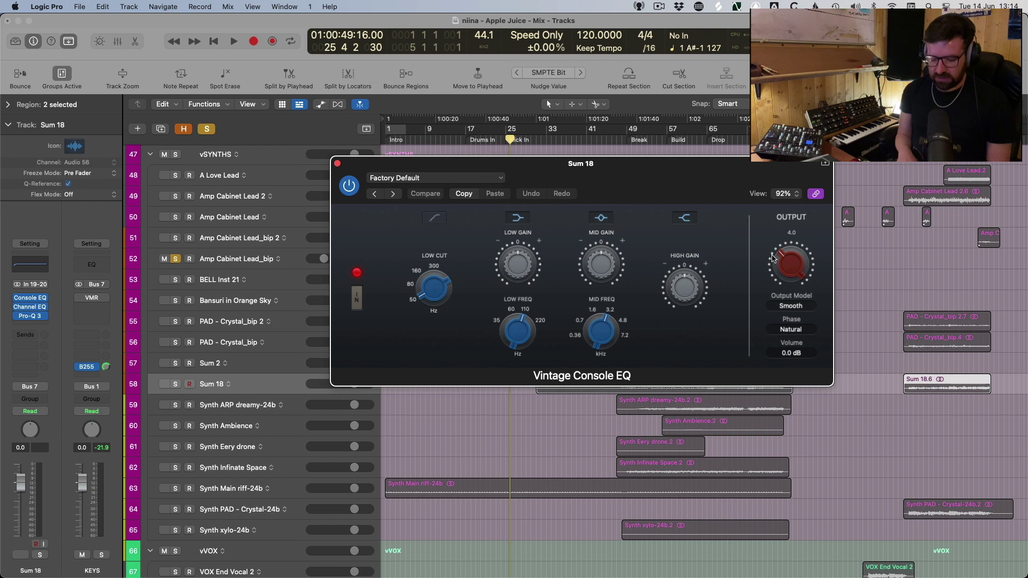
{"action": "key", "text": "v"}
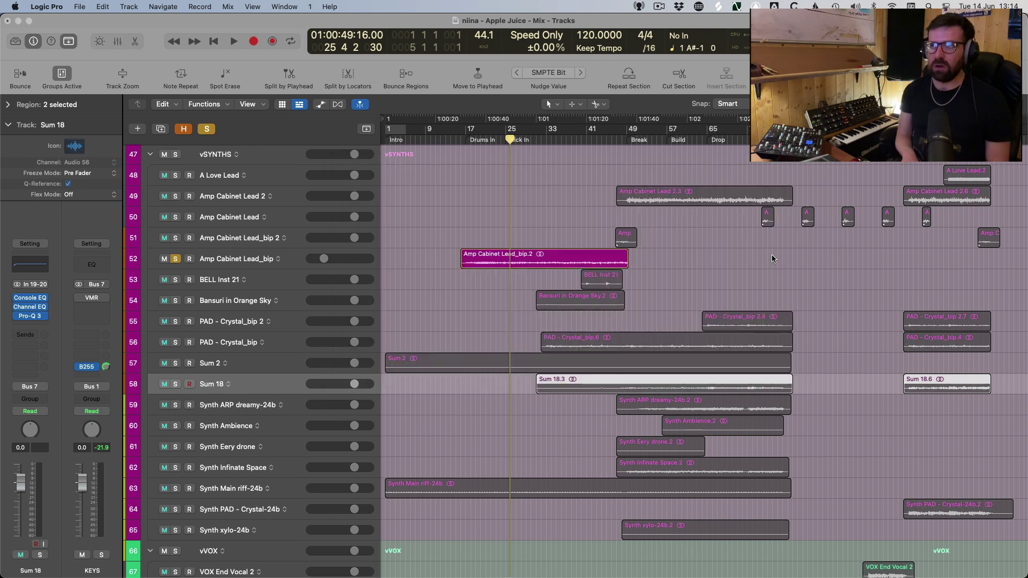
{"action": "key", "text": "v"}
{"action": "key", "text": "v"}
{"action": "key", "text": "v"}
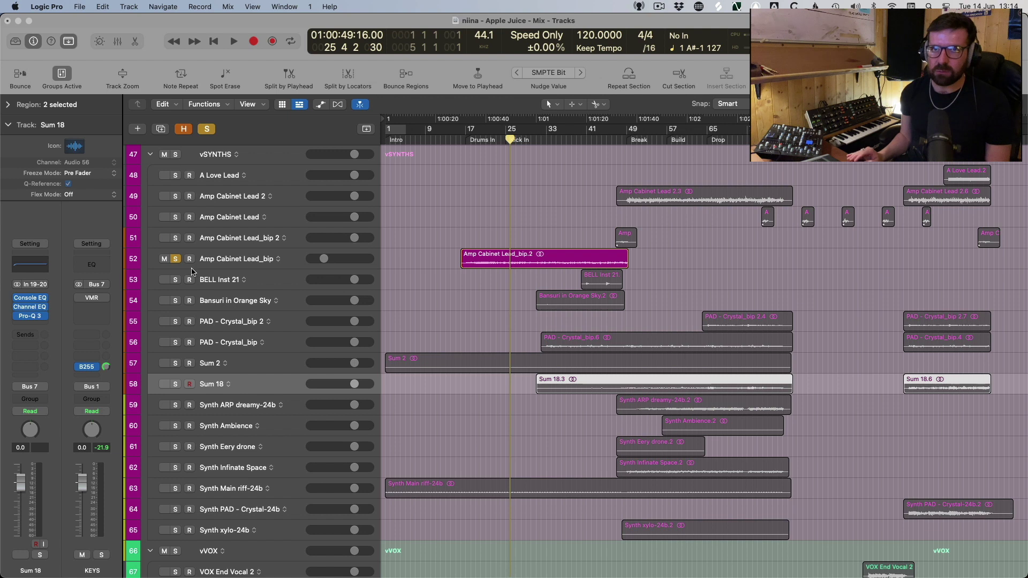
{"action": "key", "text": "v"}
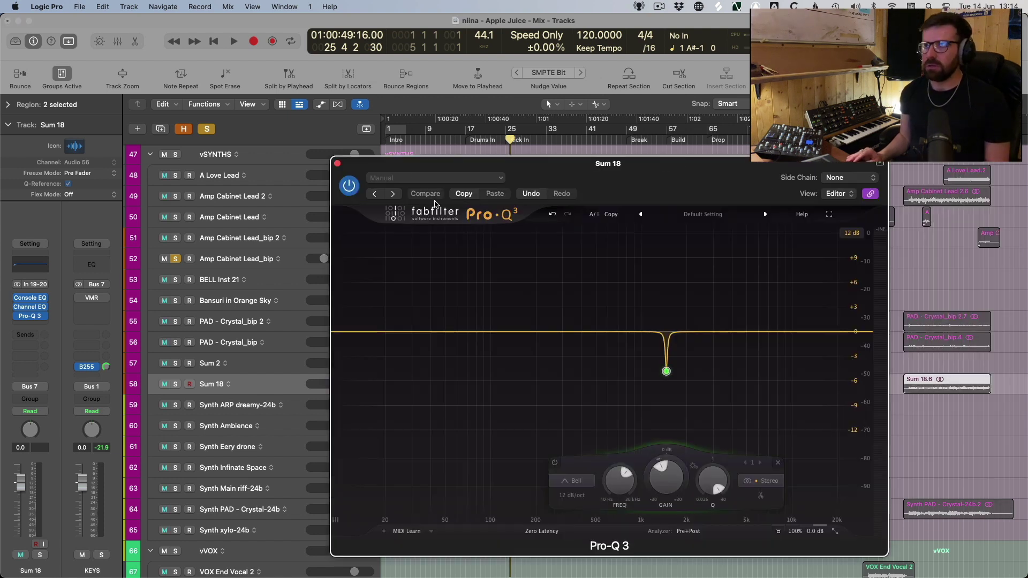
{"action": "left_click", "coordinate": [337, 163]}
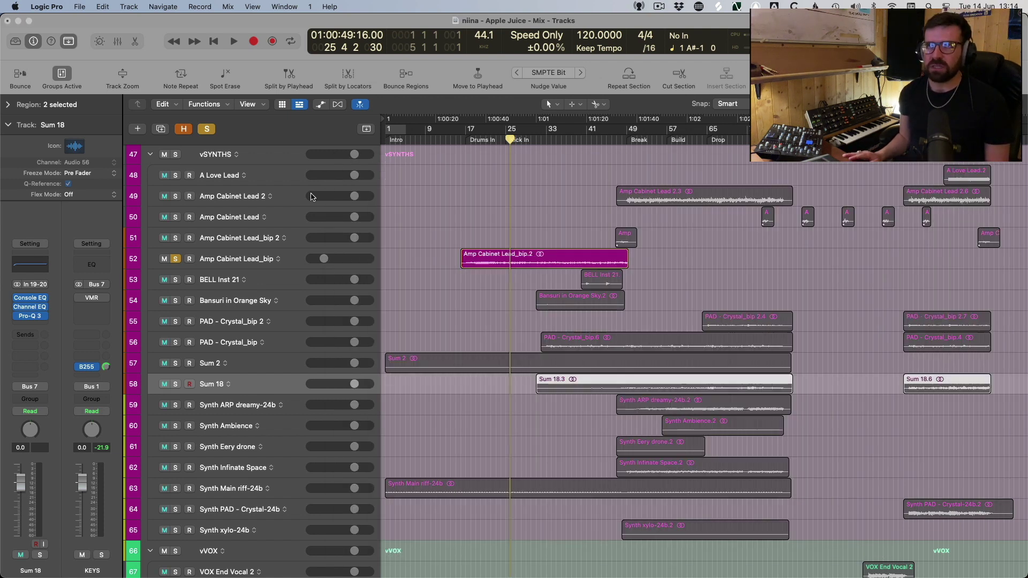